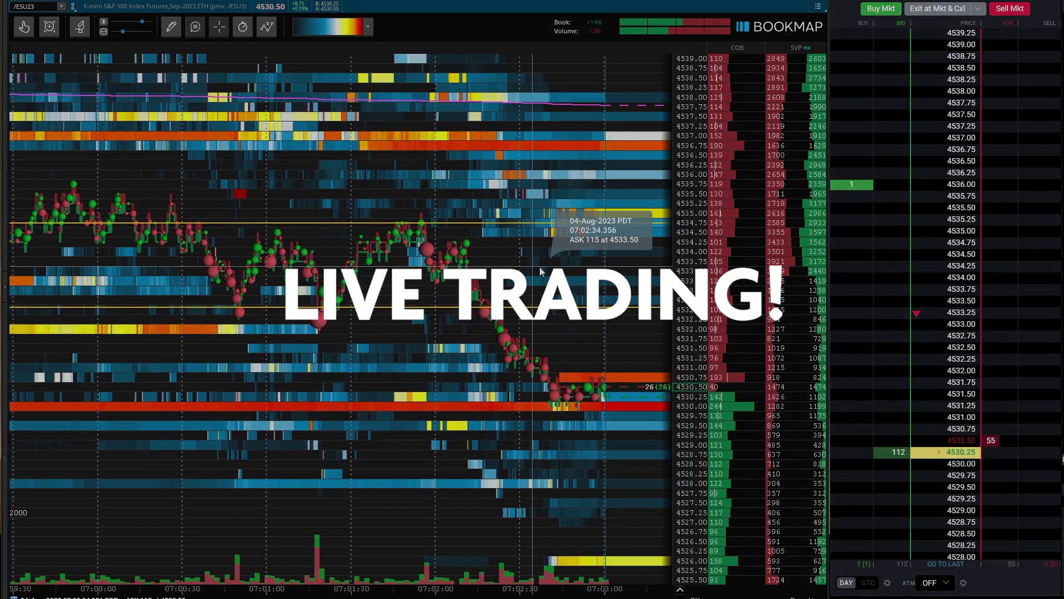
Scroll the ES heatmap and ladder to watch price moving between 4534.25 and 4535.00.
{"action": "scroll", "coordinate": [540, 280], "scroll_direction": "up", "scroll_amount": 5}
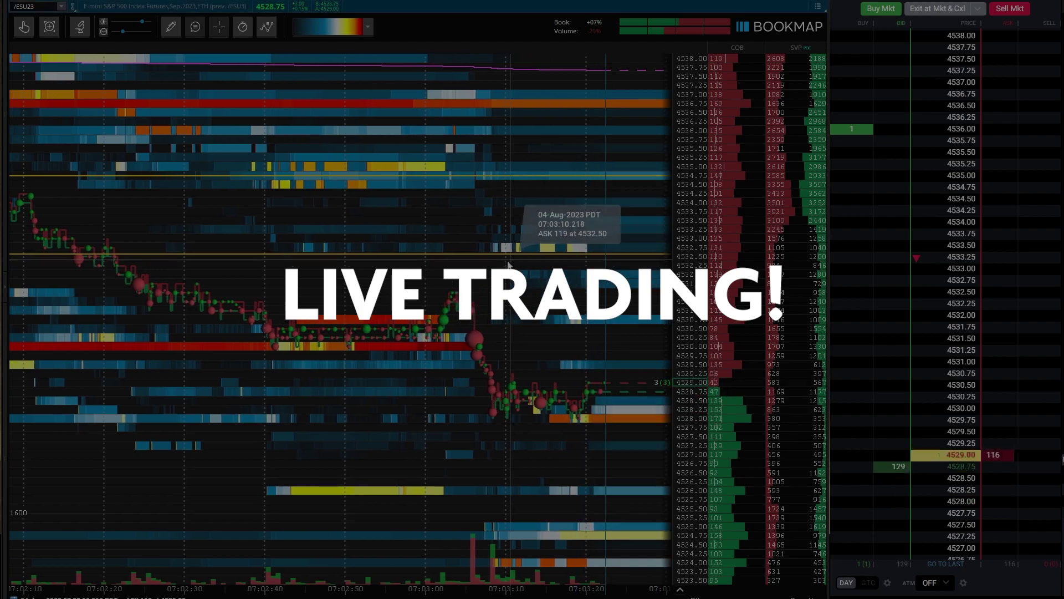
{"action": "scroll", "coordinate": [506, 266], "scroll_direction": "down", "scroll_amount": 2}
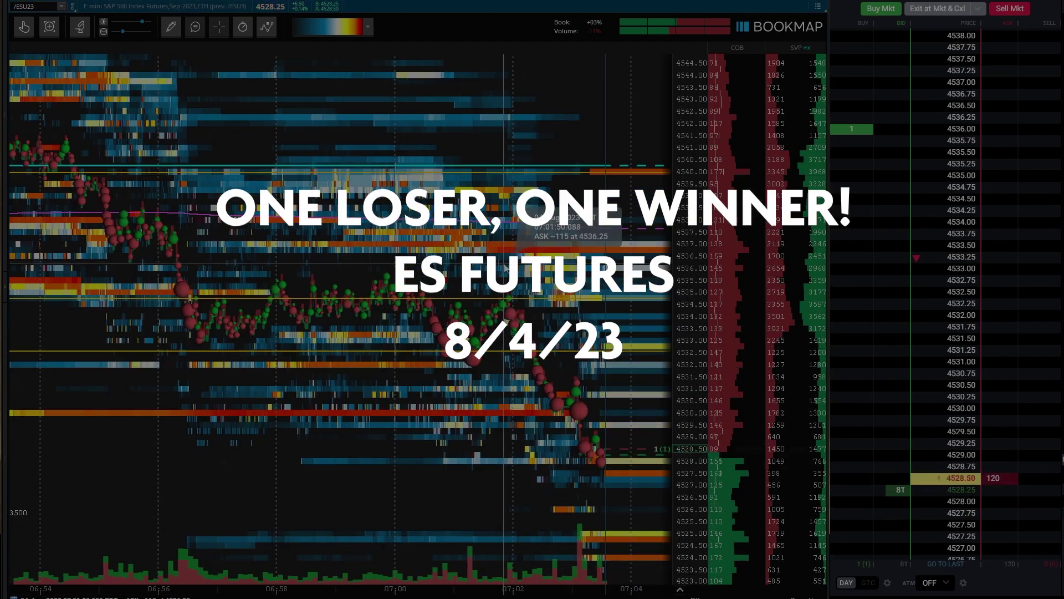
{"action": "scroll", "coordinate": [502, 272], "scroll_direction": "down", "scroll_amount": 3}
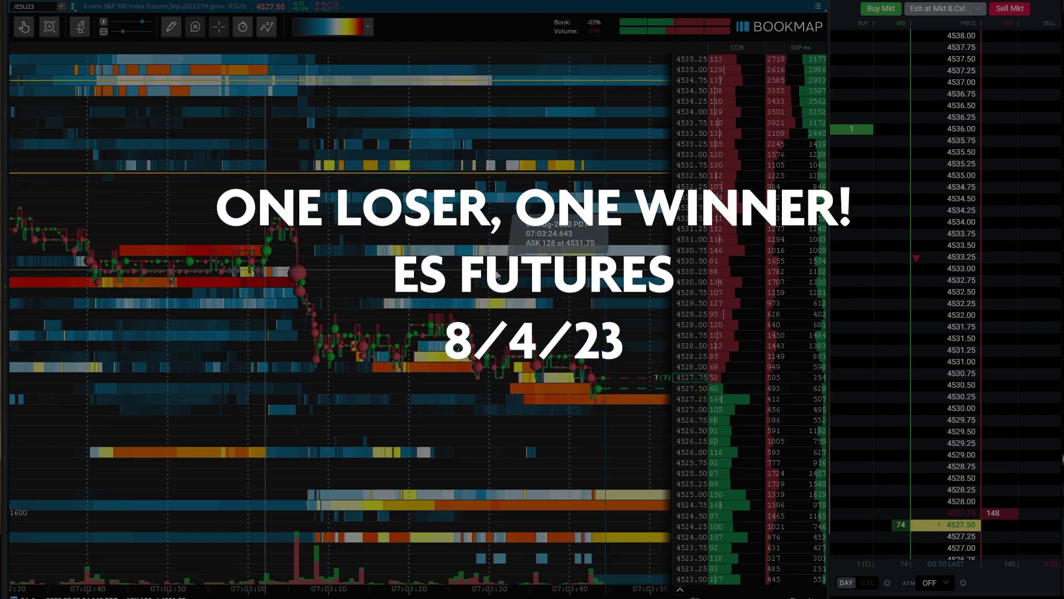
{"action": "scroll", "coordinate": [497, 274], "scroll_direction": "down", "scroll_amount": 3}
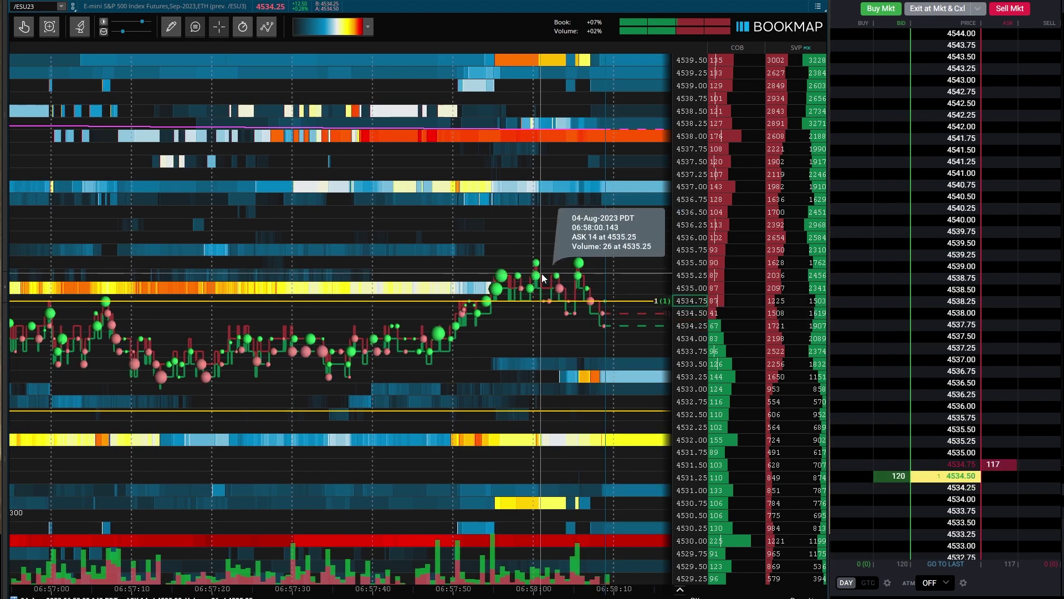
{"action": "scroll", "coordinate": [504, 283], "scroll_direction": "down", "scroll_amount": 3}
{"action": "scroll", "coordinate": [487, 281], "scroll_direction": "down", "scroll_amount": 2}
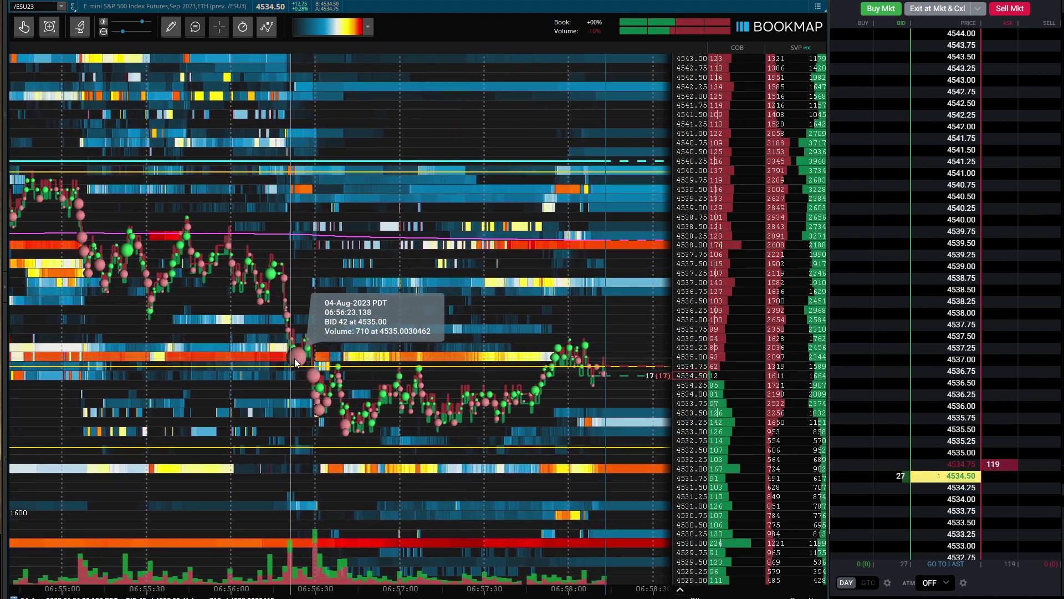
{"action": "scroll", "coordinate": [328, 355], "scroll_direction": "down", "scroll_amount": 5}
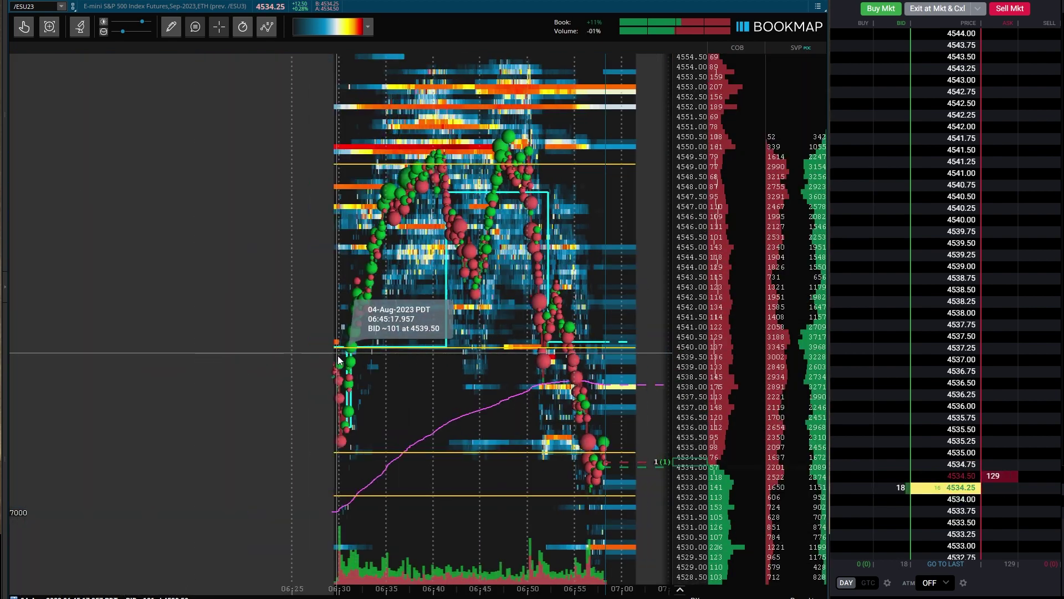
{"action": "scroll", "coordinate": [339, 357], "scroll_direction": "down", "scroll_amount": 3}
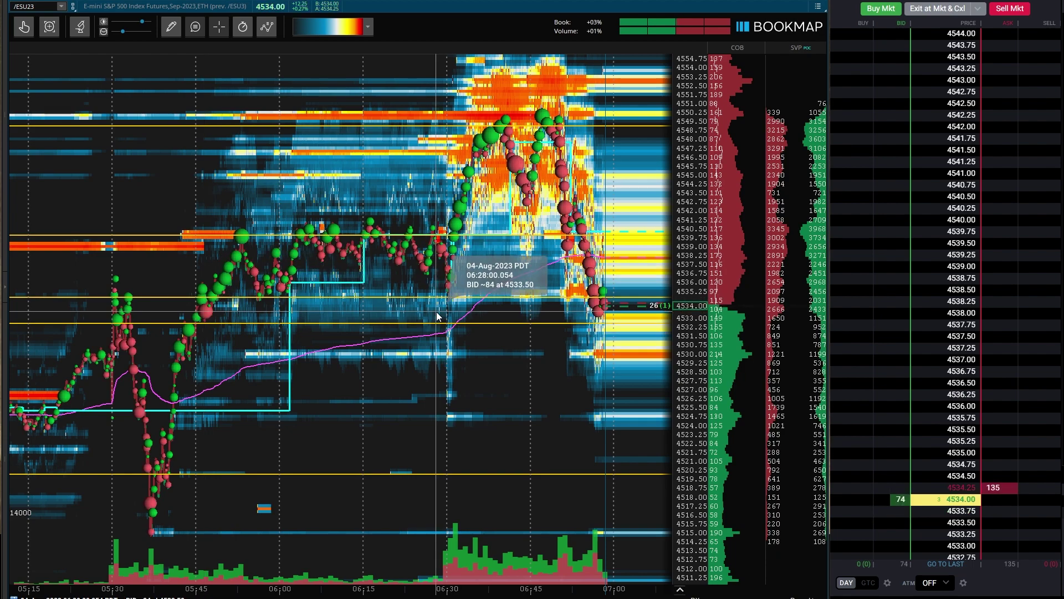
{"action": "scroll", "coordinate": [421, 312], "scroll_direction": "up", "scroll_amount": 5}
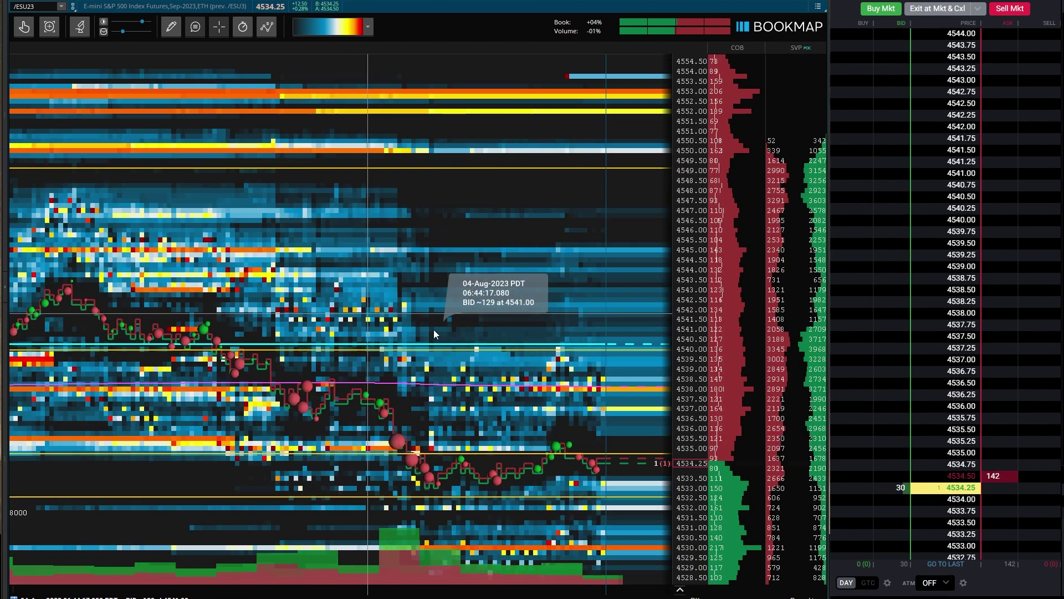
{"action": "scroll", "coordinate": [432, 333], "scroll_direction": "up", "scroll_amount": 3}
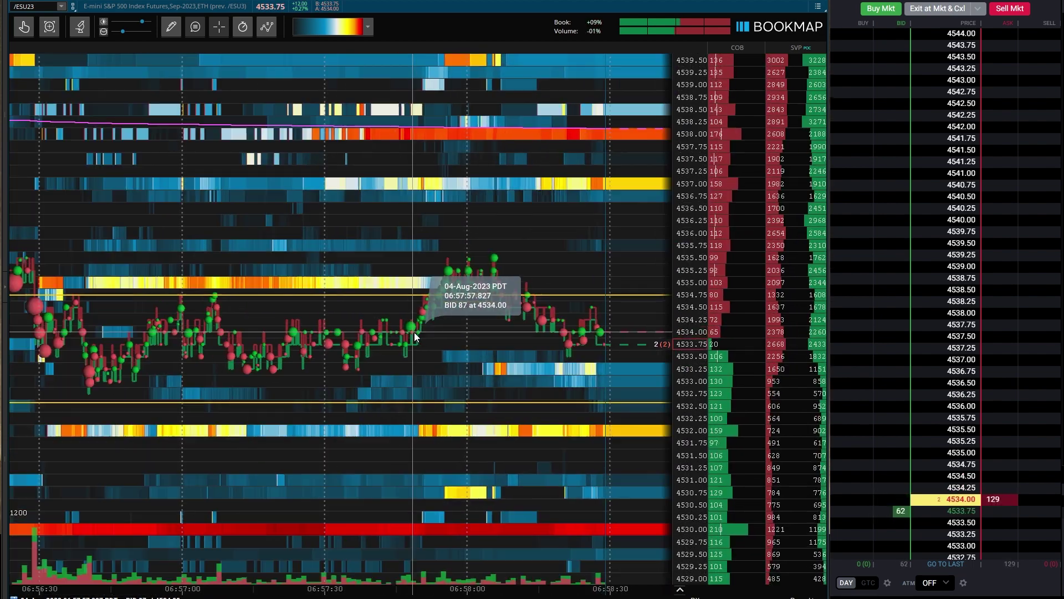
{"action": "scroll", "coordinate": [404, 334], "scroll_direction": "down", "scroll_amount": 5}
{"action": "scroll", "coordinate": [405, 338], "scroll_direction": "up", "scroll_amount": 5}
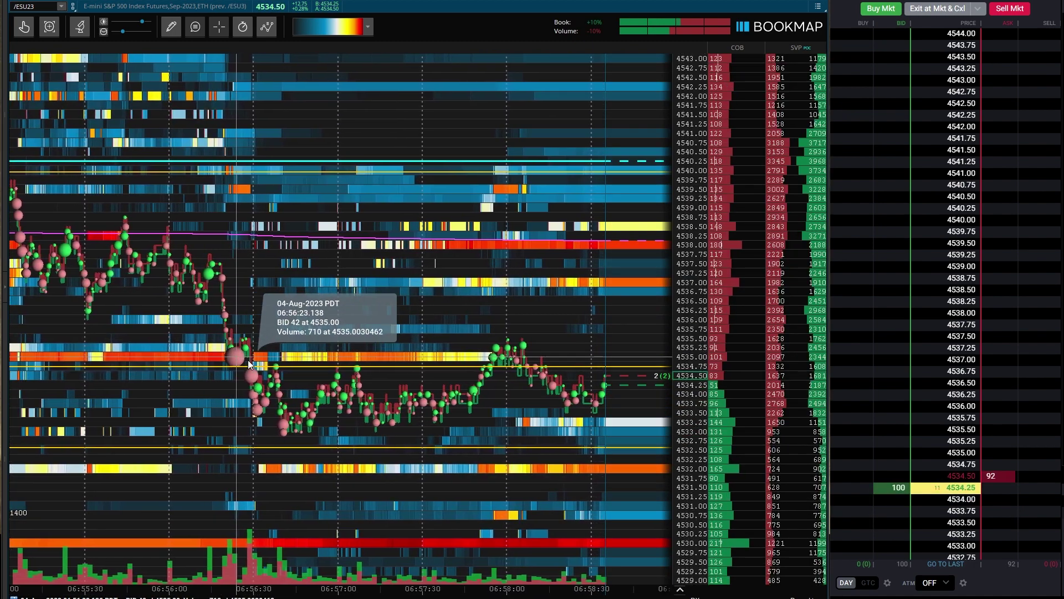
{"action": "scroll", "coordinate": [486, 361], "scroll_direction": "up", "scroll_amount": 3}
{"action": "scroll", "coordinate": [460, 380], "scroll_direction": "down", "scroll_amount": 3}
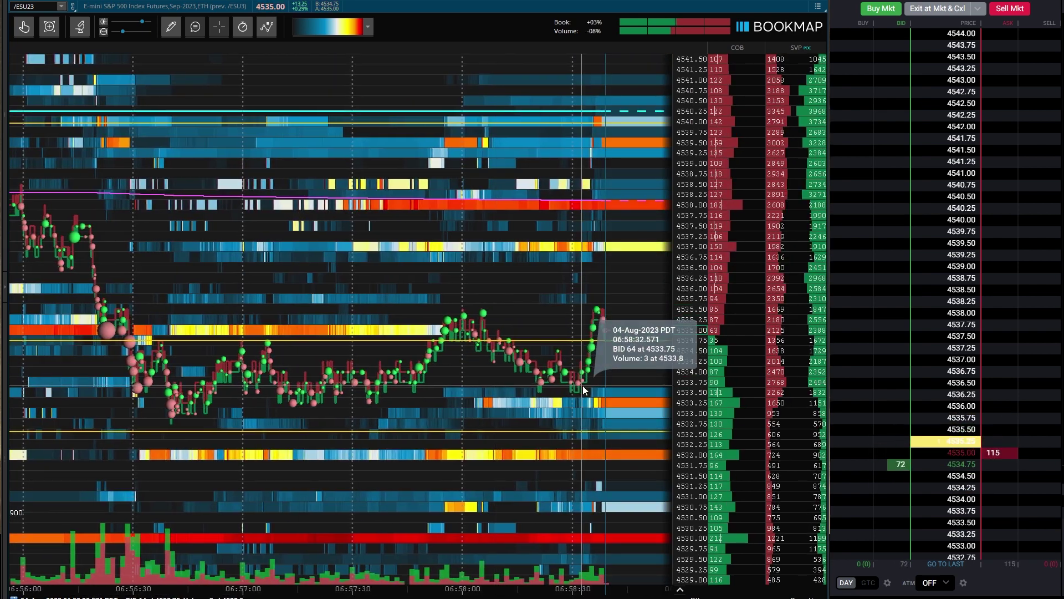
{"action": "scroll", "coordinate": [626, 391], "scroll_direction": "up", "scroll_amount": 1}
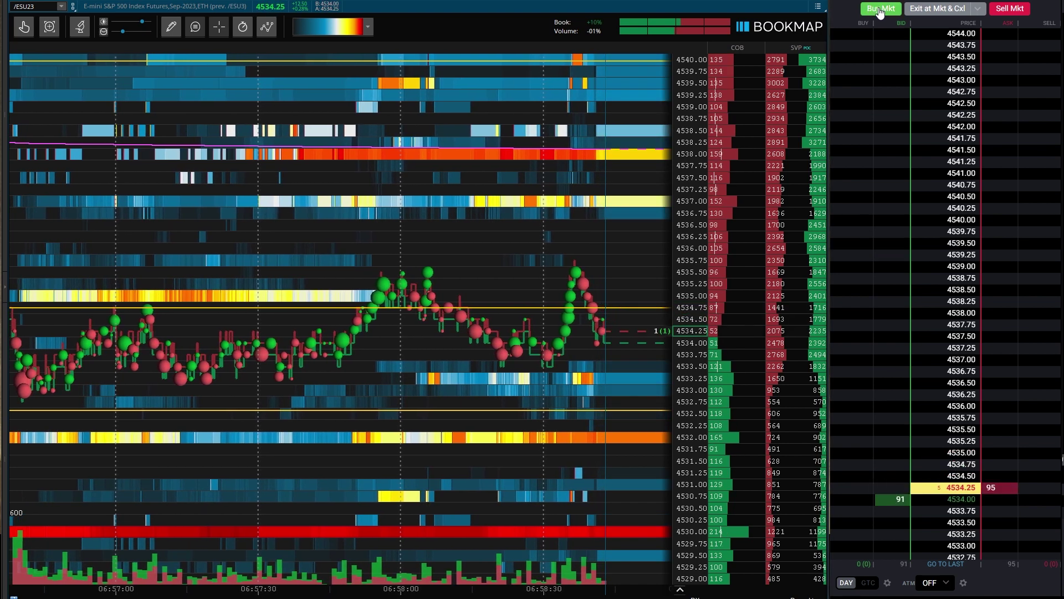
{"action": "scroll", "coordinate": [922, 218], "scroll_direction": "down", "scroll_amount": 5}
{"action": "mouse_move", "coordinate": [498, 264]}
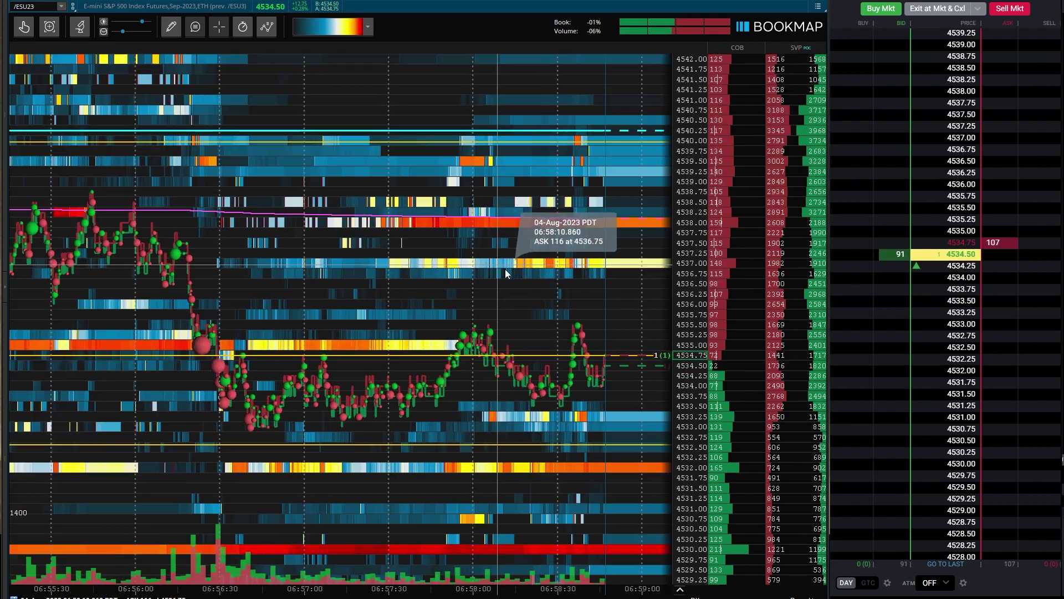
{"action": "scroll", "coordinate": [507, 271], "scroll_direction": "down", "scroll_amount": 2}
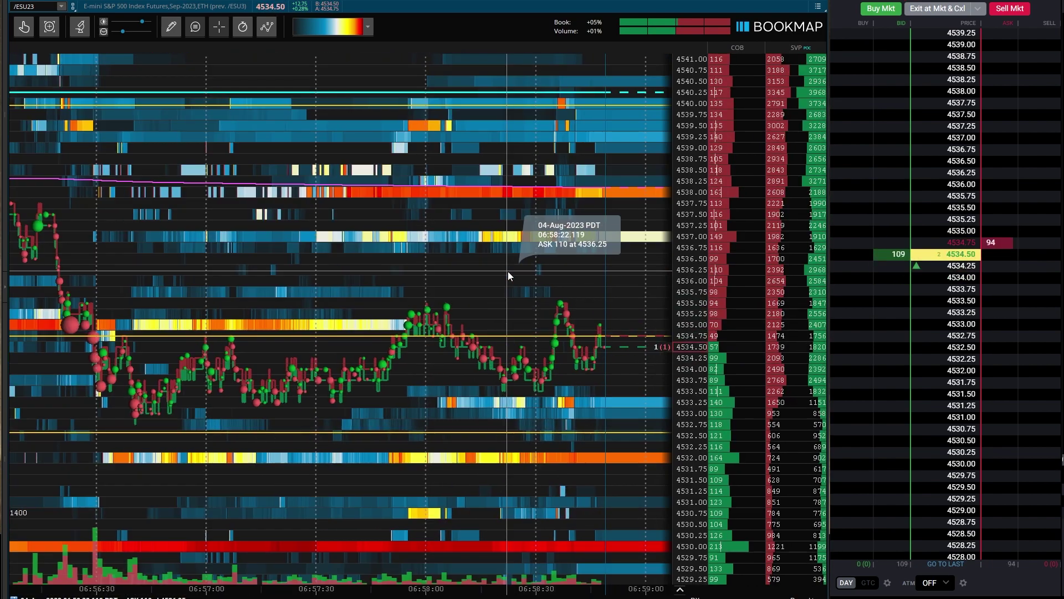
{"action": "scroll", "coordinate": [508, 271], "scroll_direction": "down", "scroll_amount": 2}
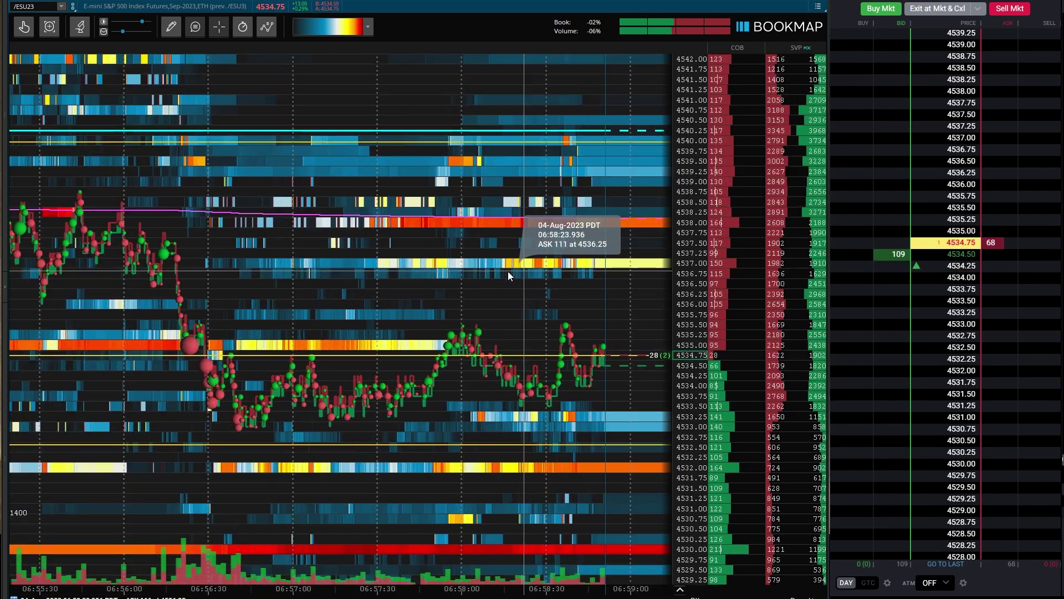
{"action": "scroll", "coordinate": [507, 274], "scroll_direction": "up", "scroll_amount": 1}
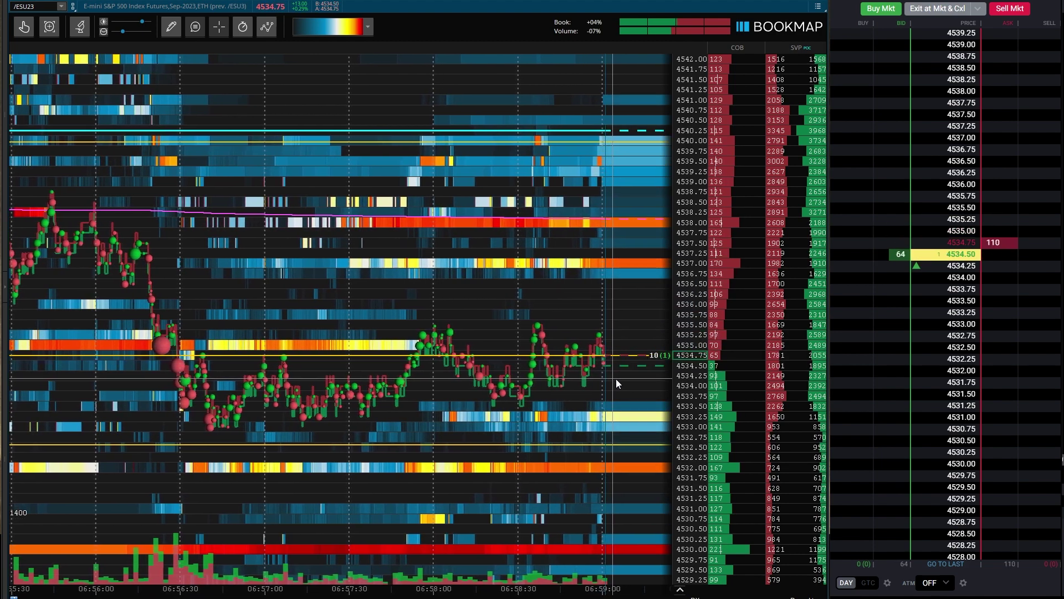
{"action": "scroll", "coordinate": [617, 380], "scroll_direction": "up", "scroll_amount": 2}
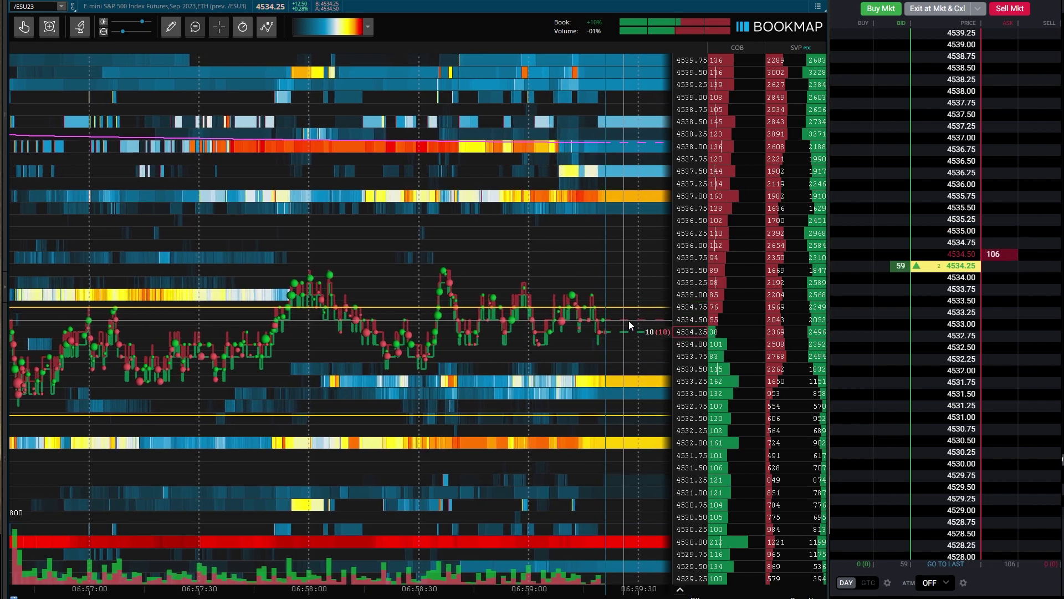
{"action": "scroll", "coordinate": [629, 321], "scroll_direction": "down", "scroll_amount": 5}
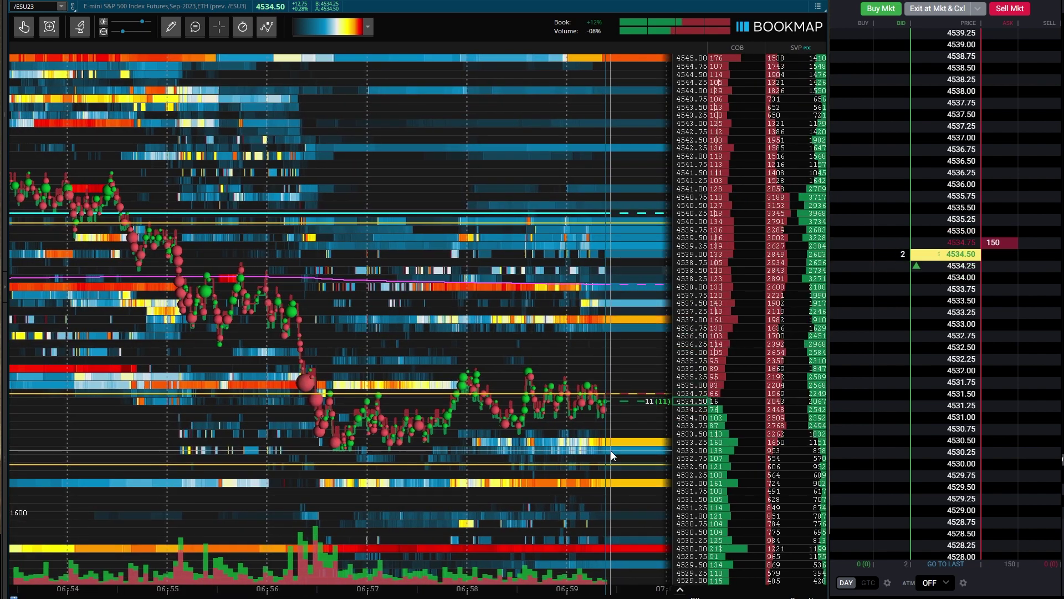
{"action": "mouse_move", "coordinate": [604, 467]}
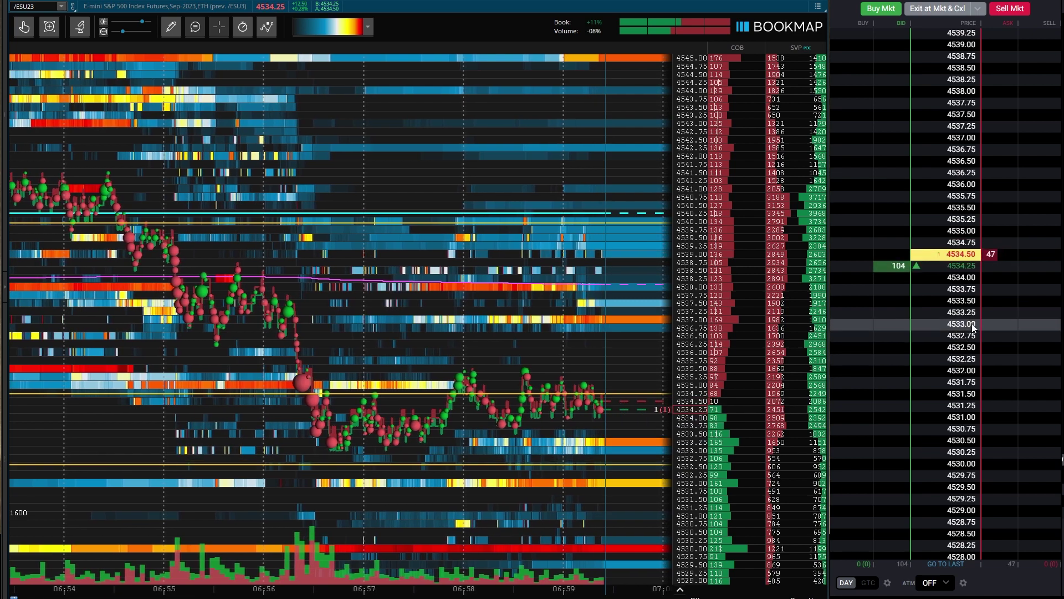
{"action": "left_click", "coordinate": [999, 346]}
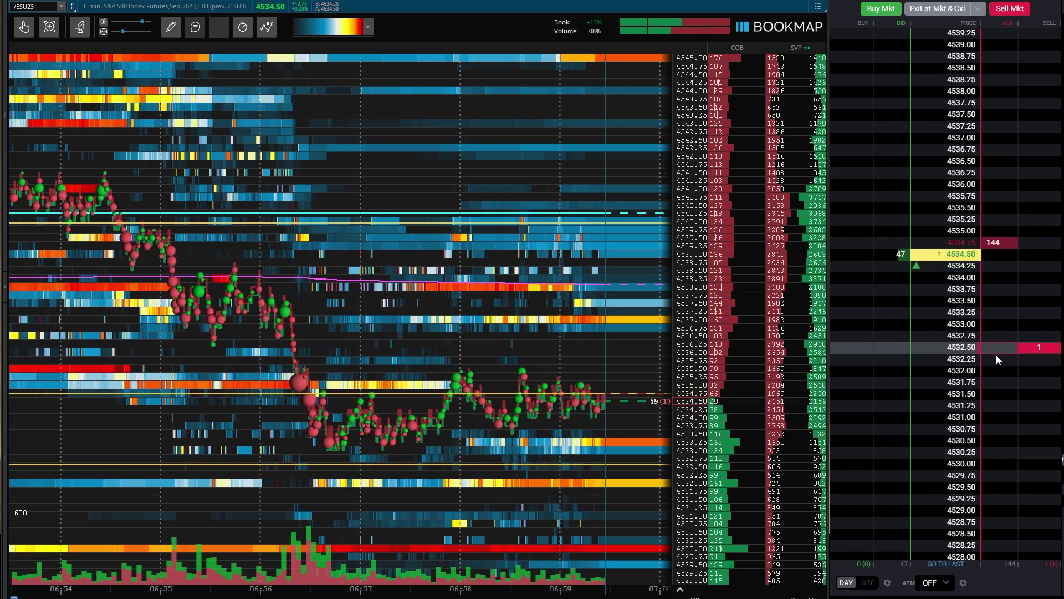
{"action": "scroll", "coordinate": [508, 364], "scroll_direction": "up", "scroll_amount": 5}
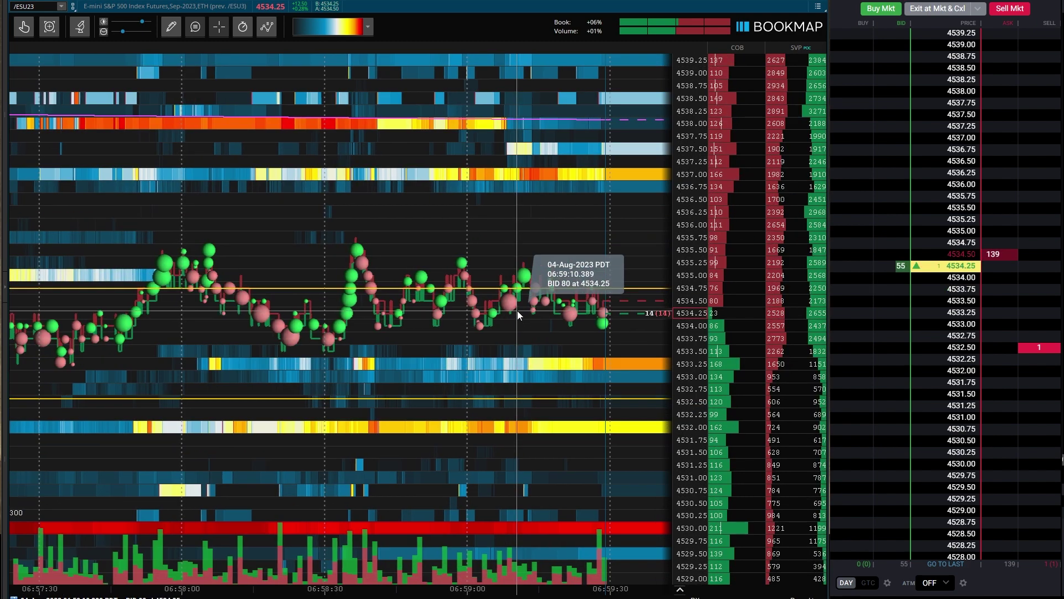
{"action": "scroll", "coordinate": [515, 290], "scroll_direction": "down", "scroll_amount": 3}
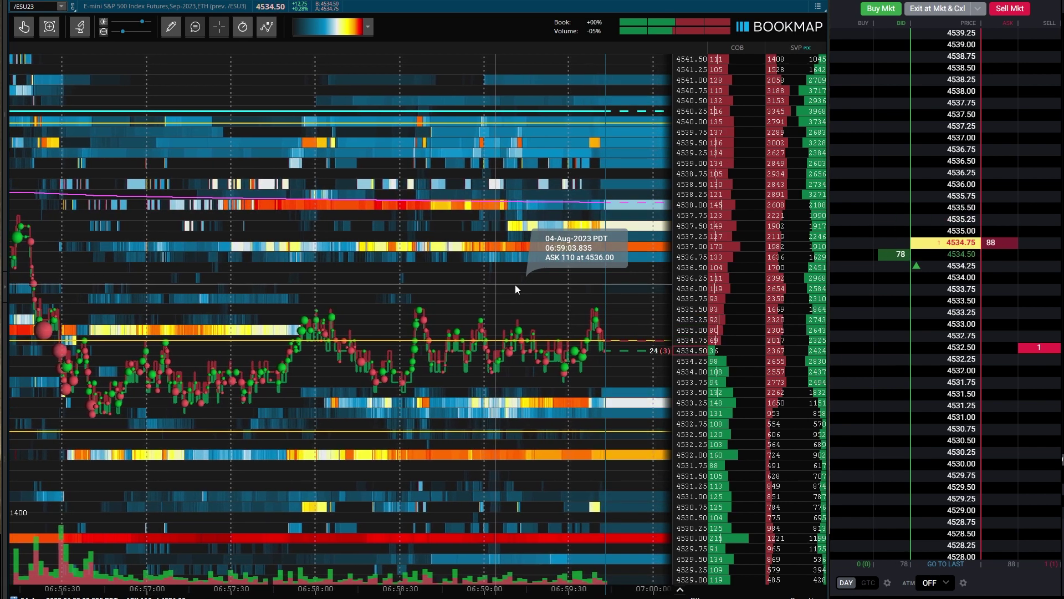
{"action": "scroll", "coordinate": [515, 284], "scroll_direction": "down", "scroll_amount": 2}
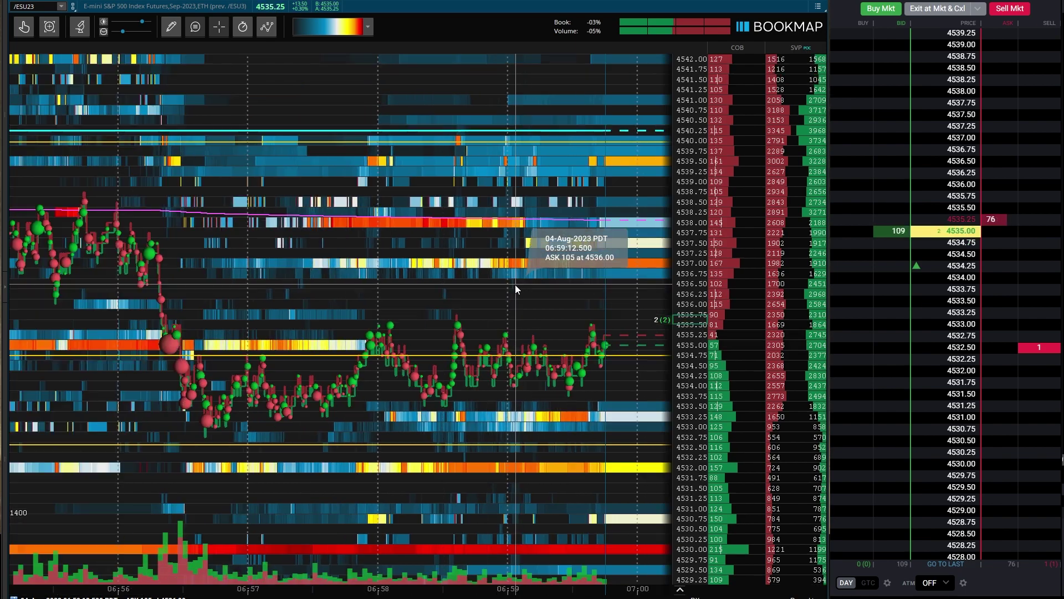
{"action": "scroll", "coordinate": [515, 284], "scroll_direction": "up", "scroll_amount": 2}
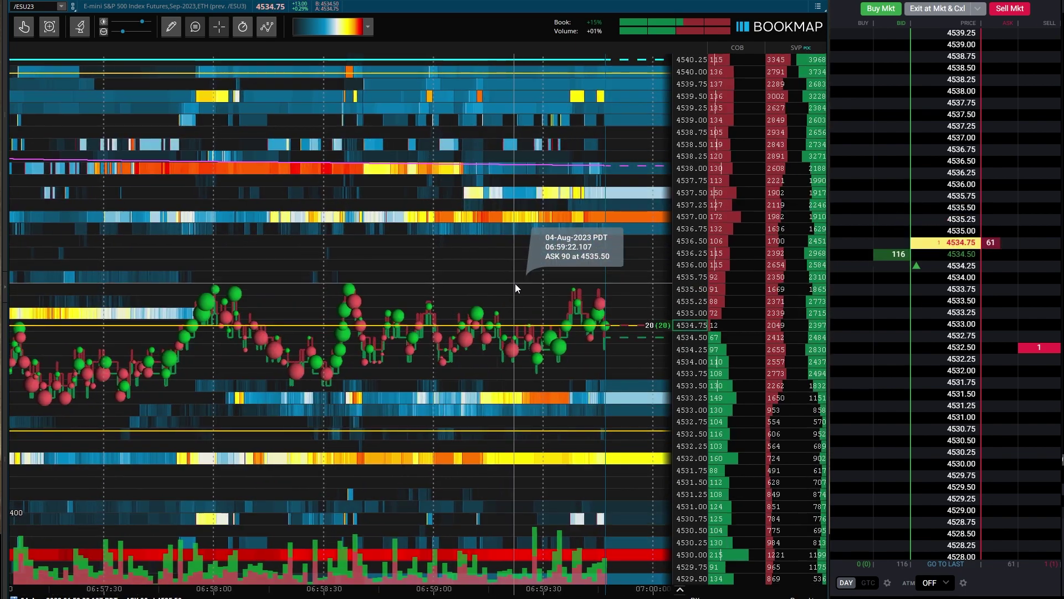
{"action": "scroll", "coordinate": [515, 284], "scroll_direction": "down", "scroll_amount": 2}
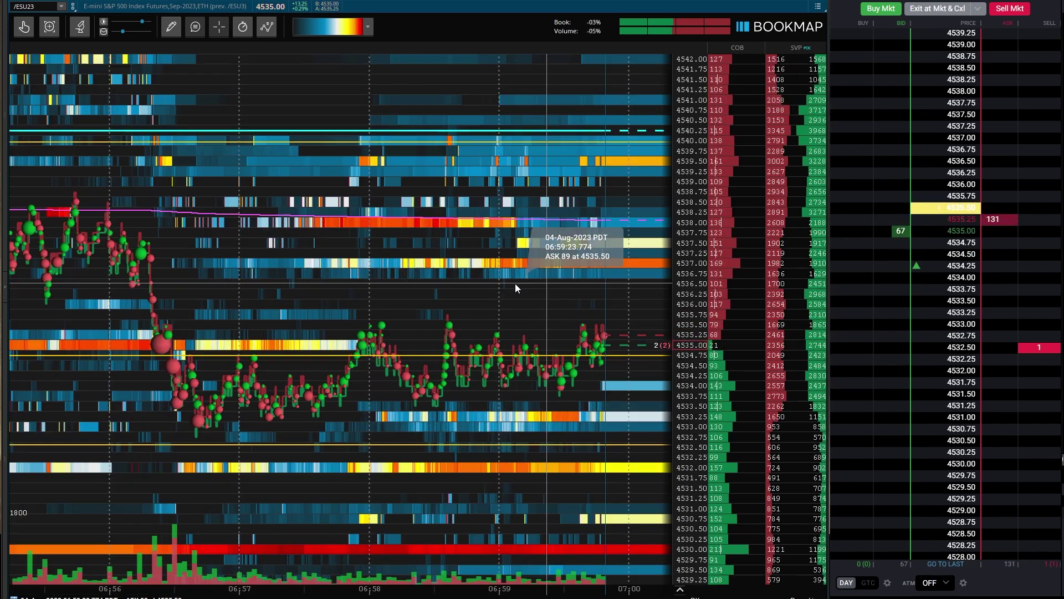
{"action": "scroll", "coordinate": [514, 284], "scroll_direction": "up", "scroll_amount": 2}
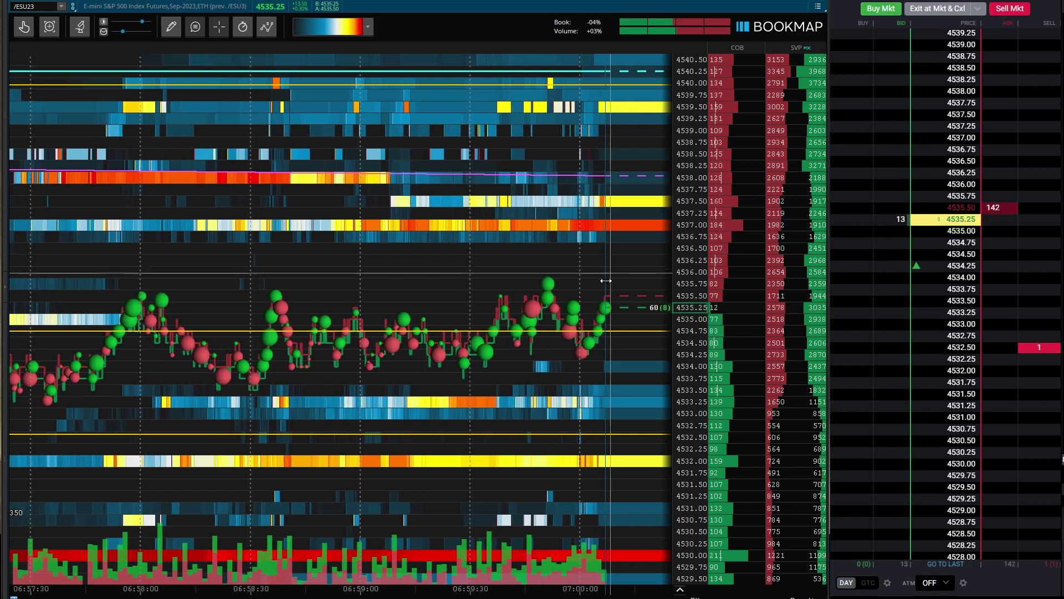
{"action": "scroll", "coordinate": [557, 291], "scroll_direction": "down", "scroll_amount": 5}
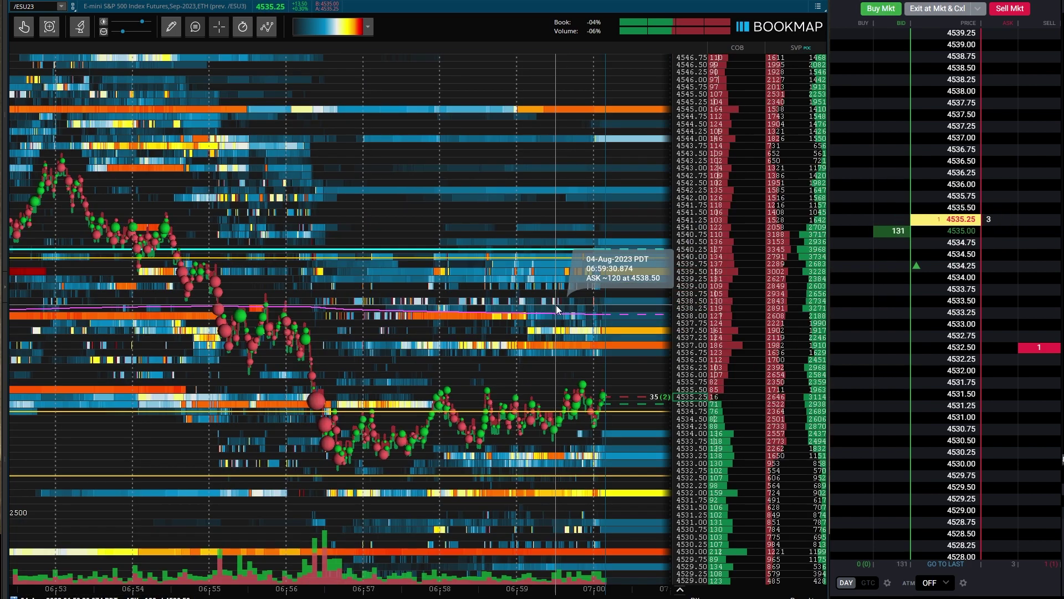
{"action": "scroll", "coordinate": [549, 336], "scroll_direction": "up", "scroll_amount": 3}
{"action": "scroll", "coordinate": [549, 338], "scroll_direction": "up", "scroll_amount": 2}
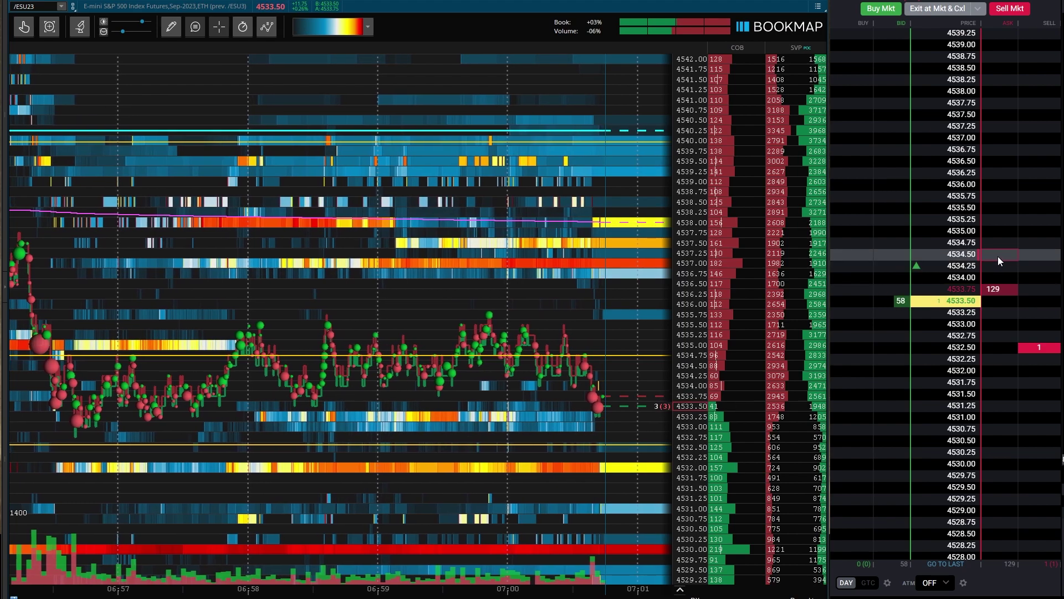
Sell one ES contract at market near 4532.50 to open the short.
{"action": "scroll", "coordinate": [554, 257], "scroll_direction": "down", "scroll_amount": 3}
{"action": "scroll", "coordinate": [554, 258], "scroll_direction": "up", "scroll_amount": 3}
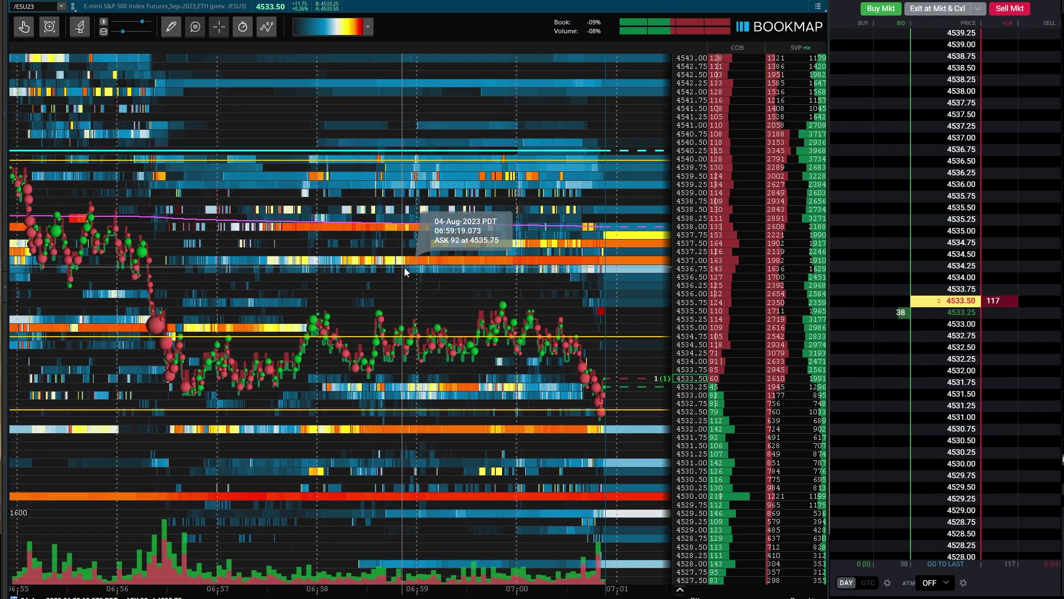
{"action": "scroll", "coordinate": [404, 268], "scroll_direction": "up", "scroll_amount": 3}
{"action": "scroll", "coordinate": [481, 256], "scroll_direction": "down", "scroll_amount": 3}
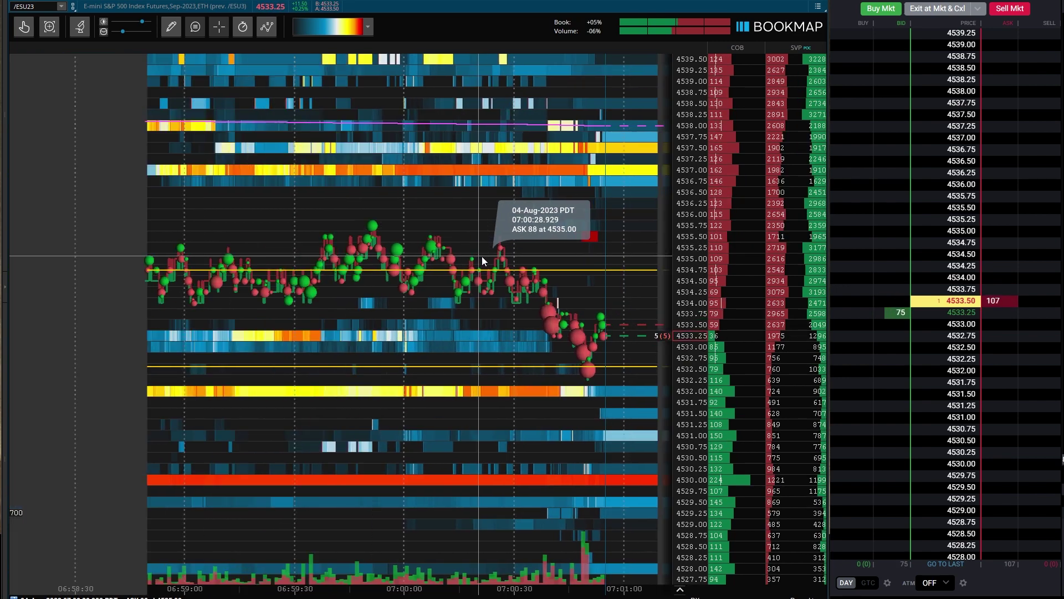
{"action": "scroll", "coordinate": [480, 263], "scroll_direction": "down", "scroll_amount": 3}
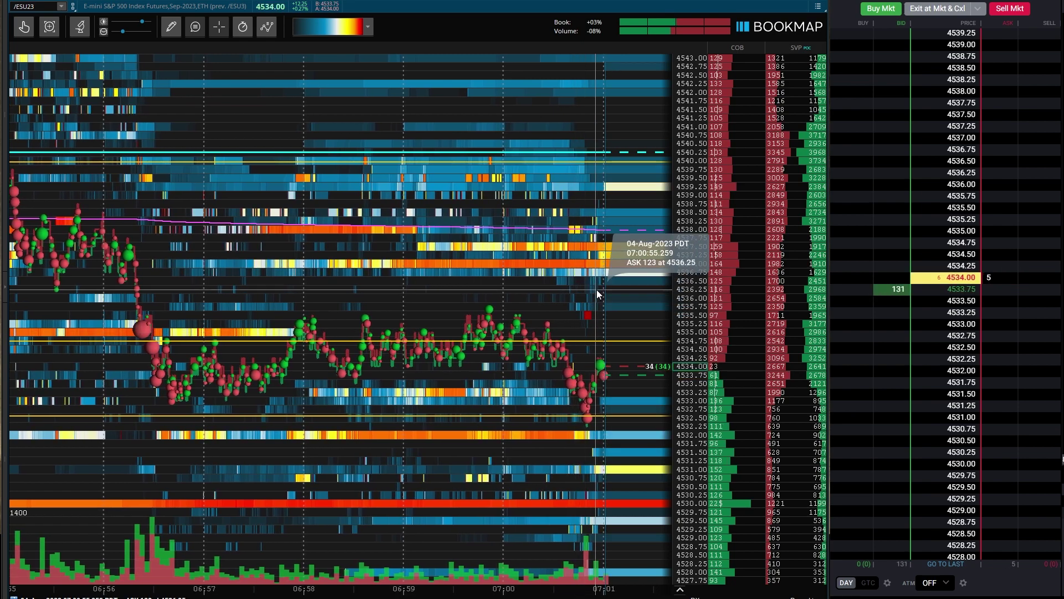
{"action": "scroll", "coordinate": [607, 302], "scroll_direction": "up", "scroll_amount": 3}
{"action": "scroll", "coordinate": [602, 293], "scroll_direction": "up", "scroll_amount": 2}
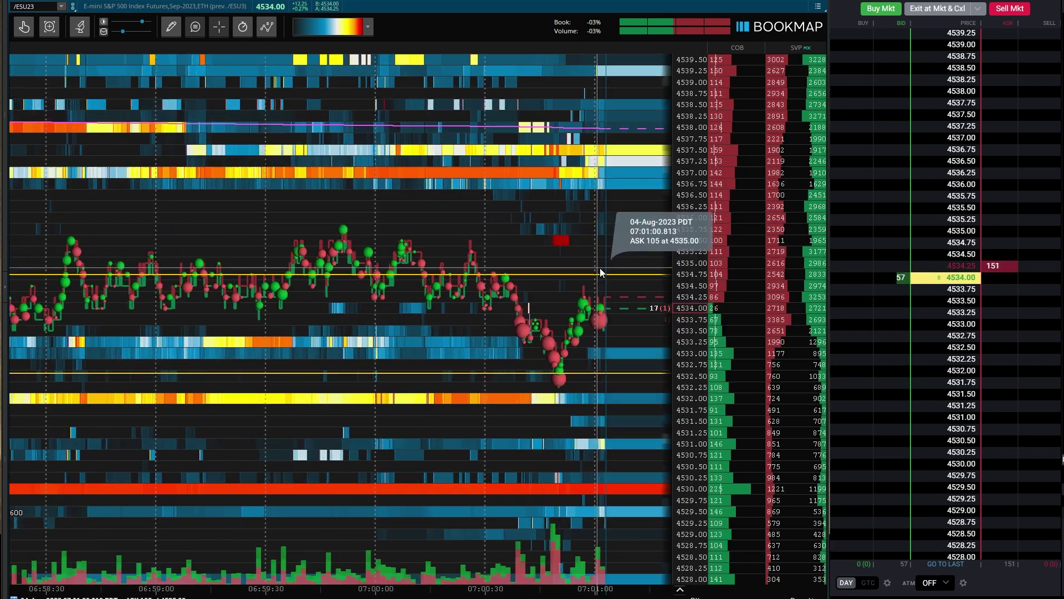
{"action": "scroll", "coordinate": [619, 282], "scroll_direction": "down", "scroll_amount": 3}
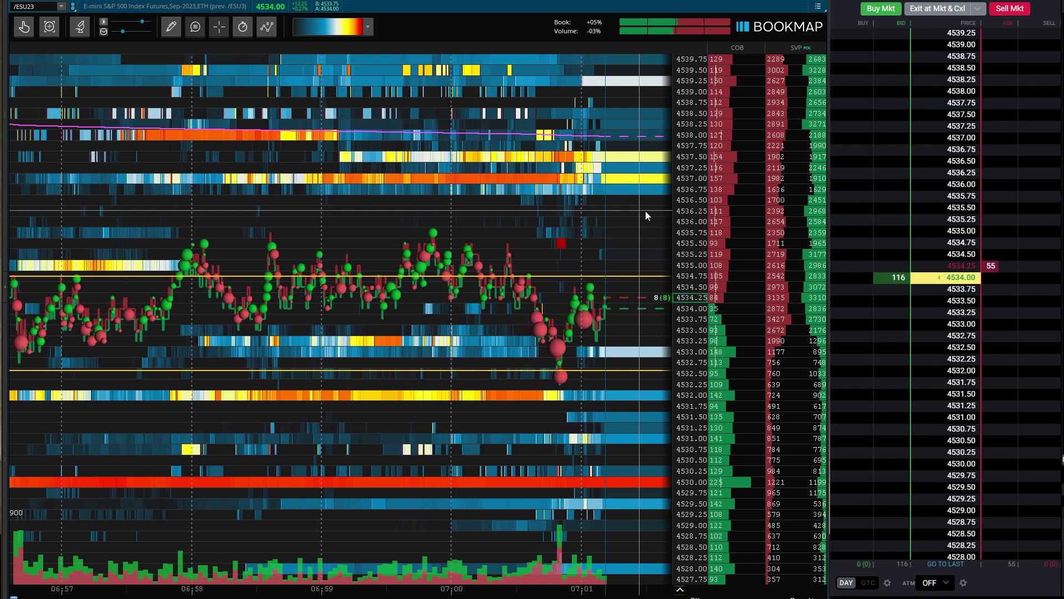
{"action": "mouse_move", "coordinate": [590, 211]}
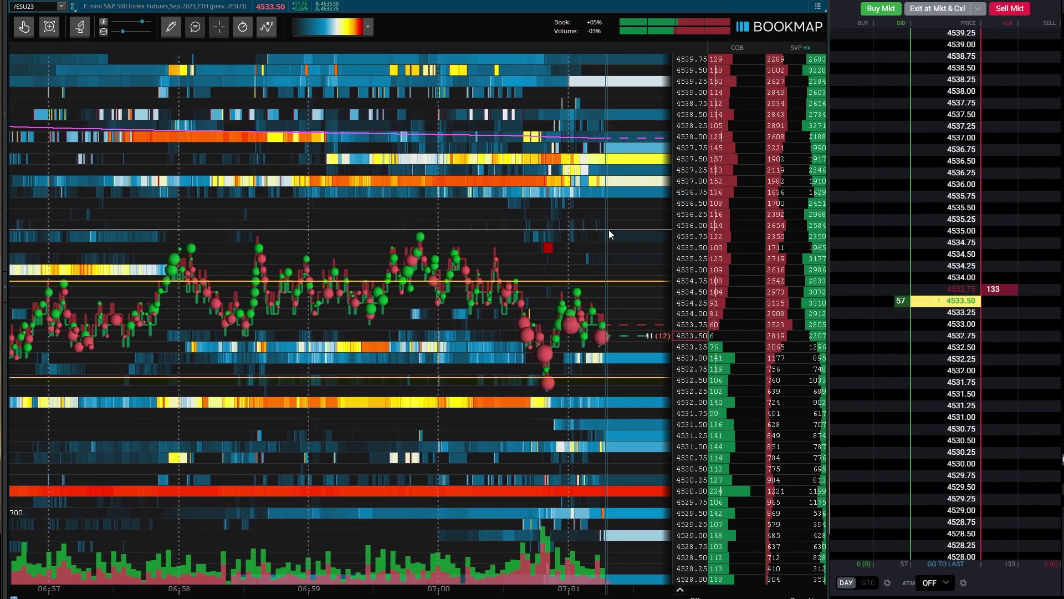
{"action": "mouse_move", "coordinate": [571, 330]}
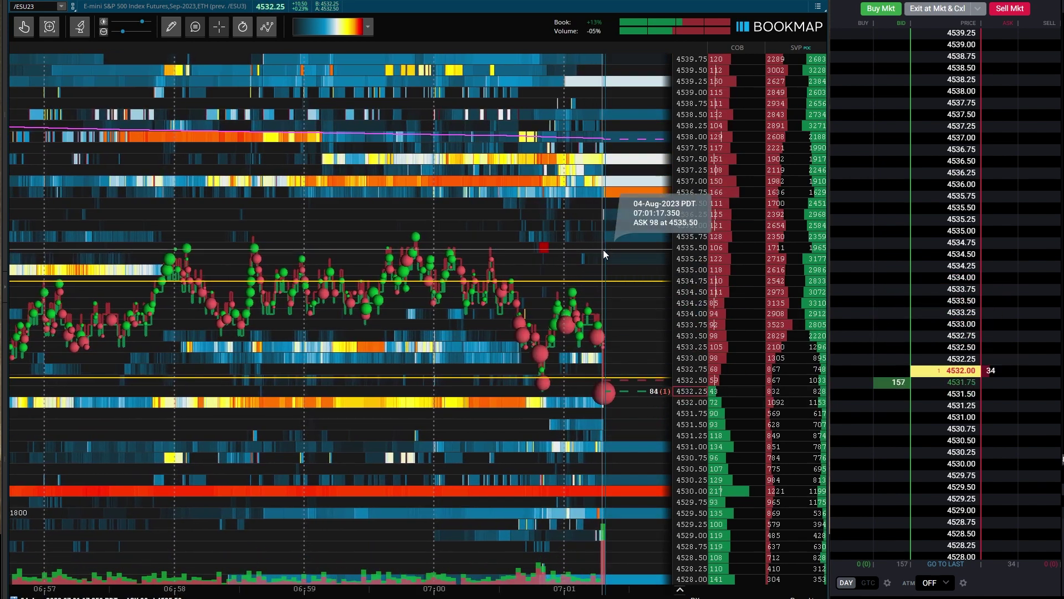
{"action": "scroll", "coordinate": [610, 233], "scroll_direction": "up", "scroll_amount": 3}
{"action": "scroll", "coordinate": [608, 203], "scroll_direction": "up", "scroll_amount": 3}
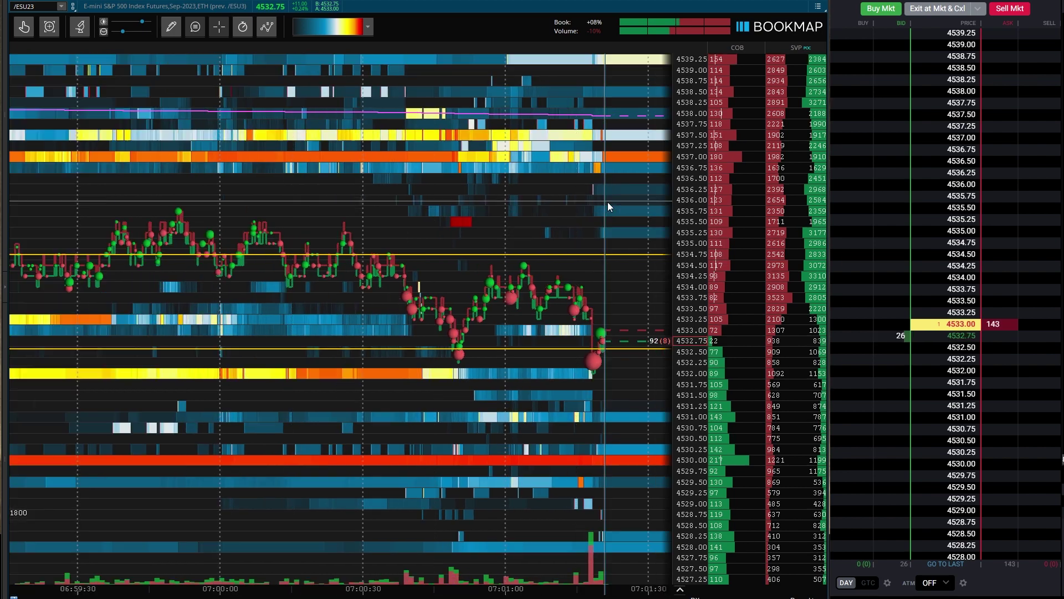
{"action": "scroll", "coordinate": [605, 195], "scroll_direction": "down", "scroll_amount": 3}
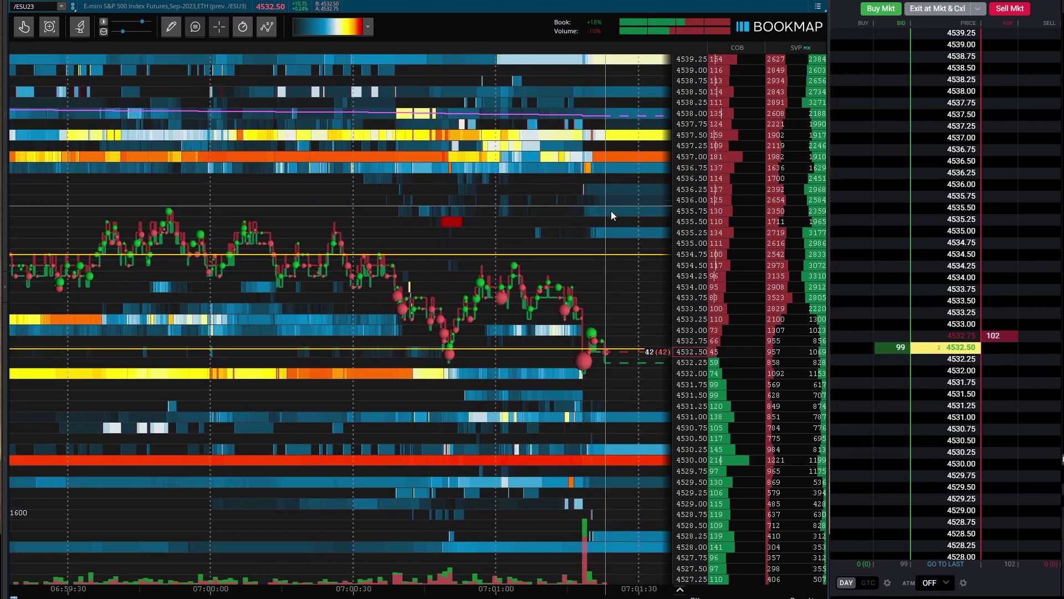
{"action": "left_click", "coordinate": [1008, 8]}
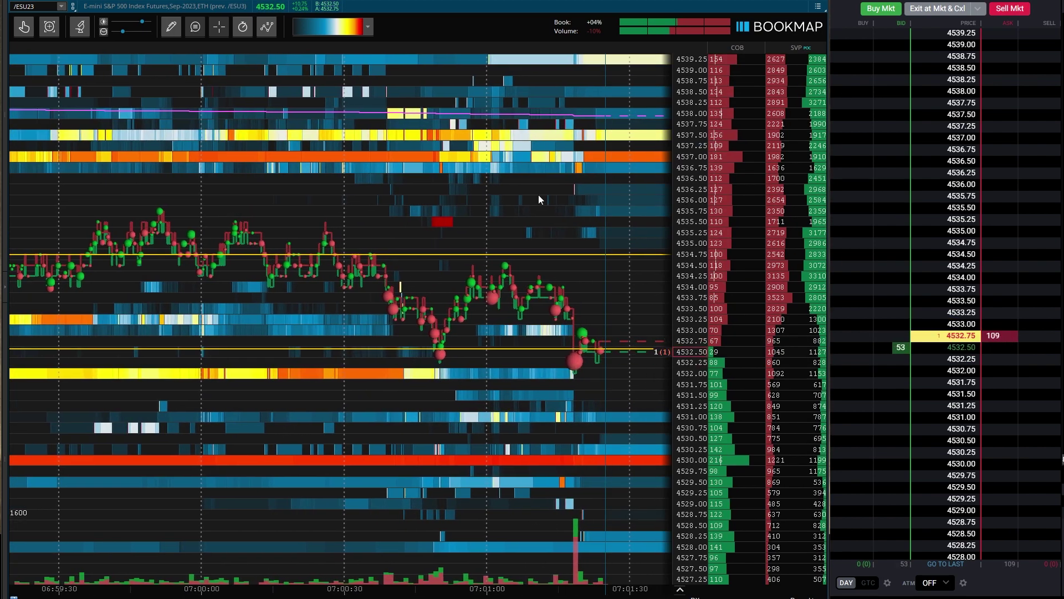
{"action": "scroll", "coordinate": [488, 209], "scroll_direction": "down", "scroll_amount": 5}
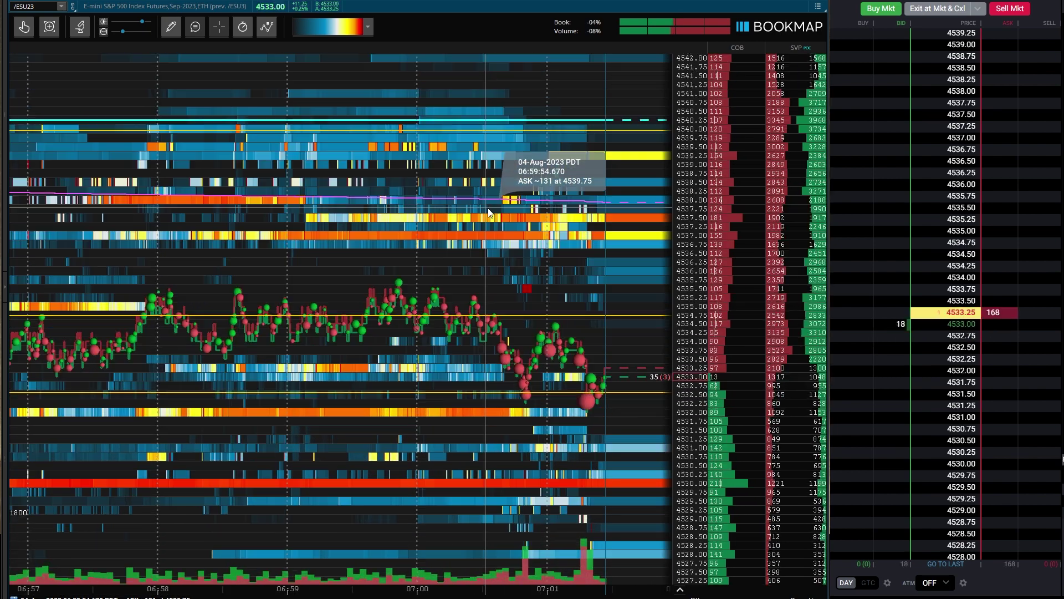
{"action": "key", "text": "alt+Tab"}
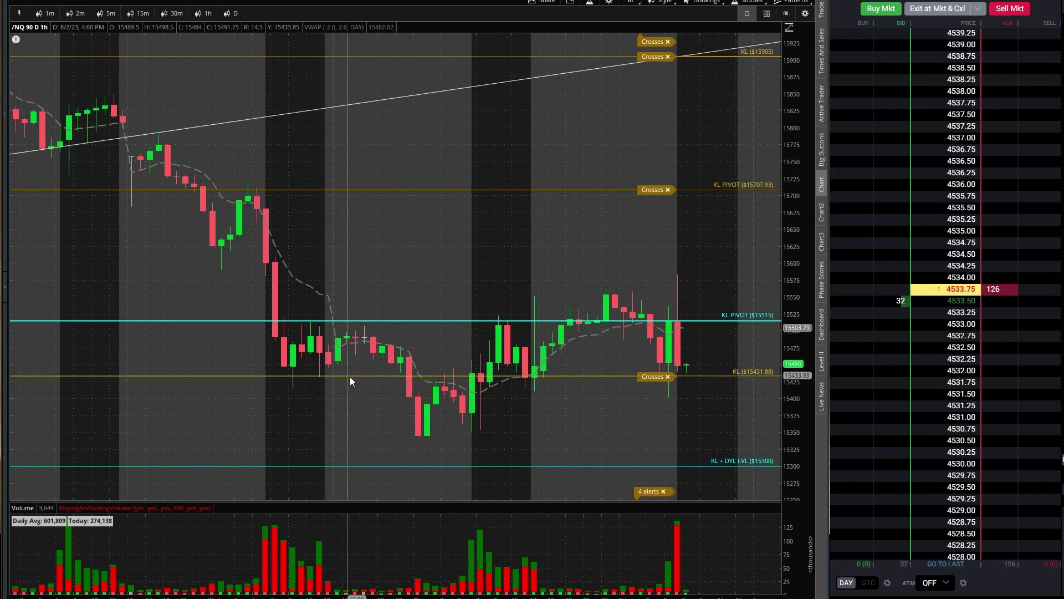
{"action": "key", "text": "alt+Tab"}
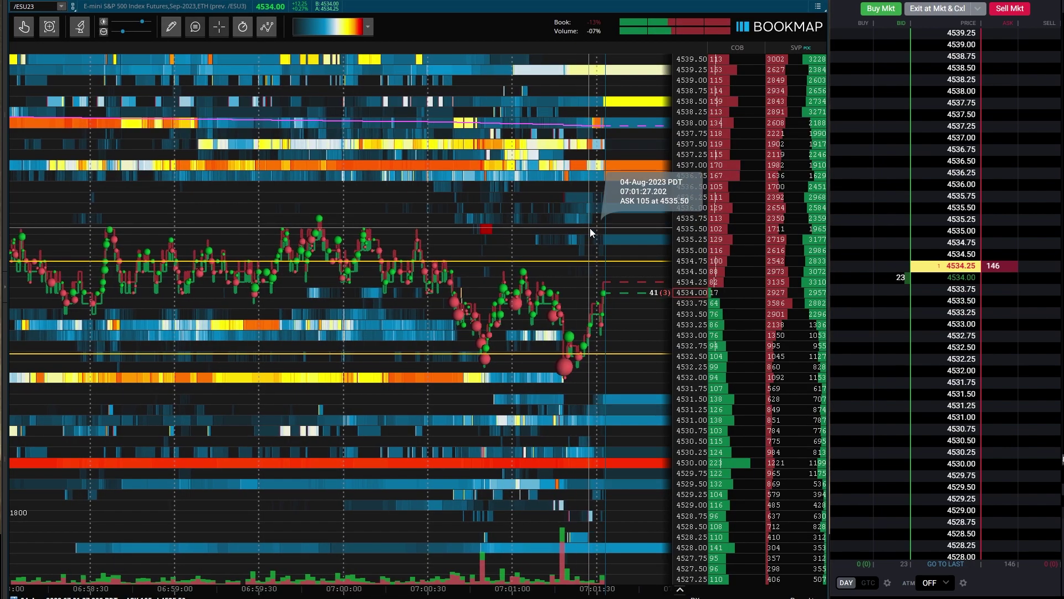
{"action": "scroll", "coordinate": [559, 220], "scroll_direction": "down", "scroll_amount": 3}
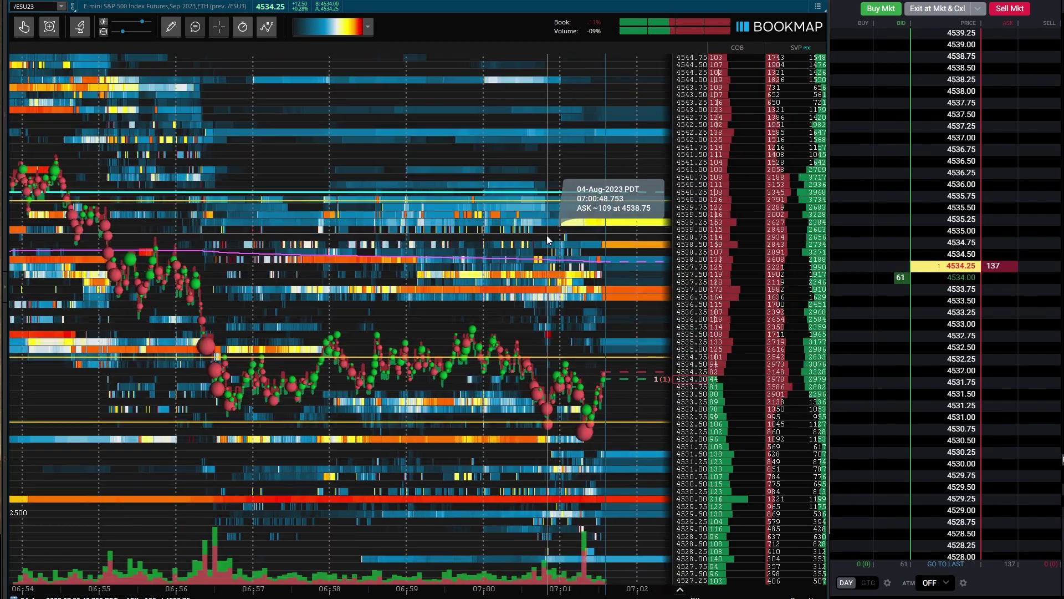
{"action": "scroll", "coordinate": [541, 238], "scroll_direction": "up", "scroll_amount": 3}
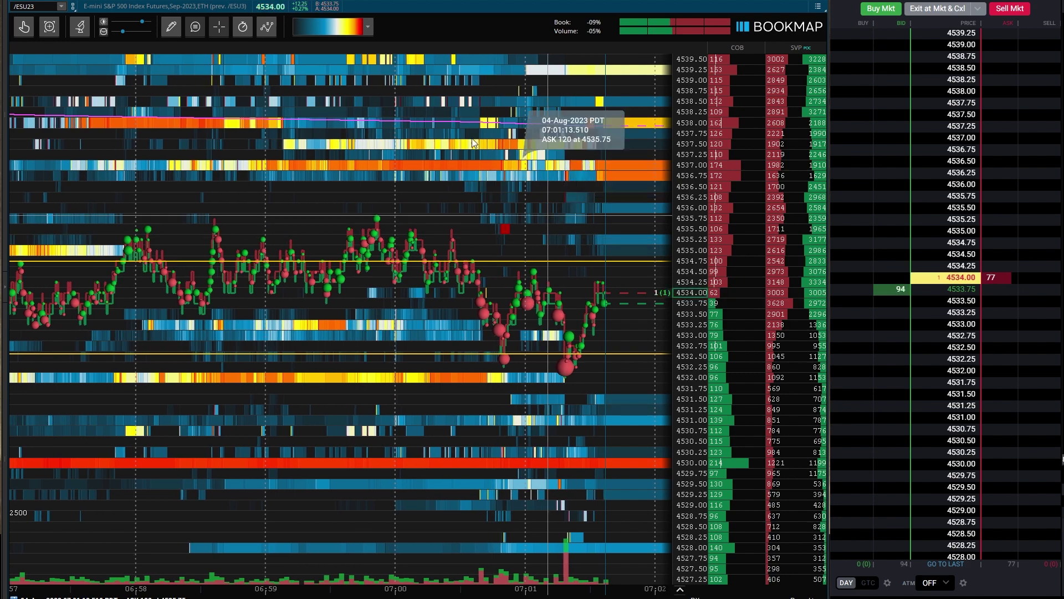
{"action": "key", "text": "alt+Tab"}
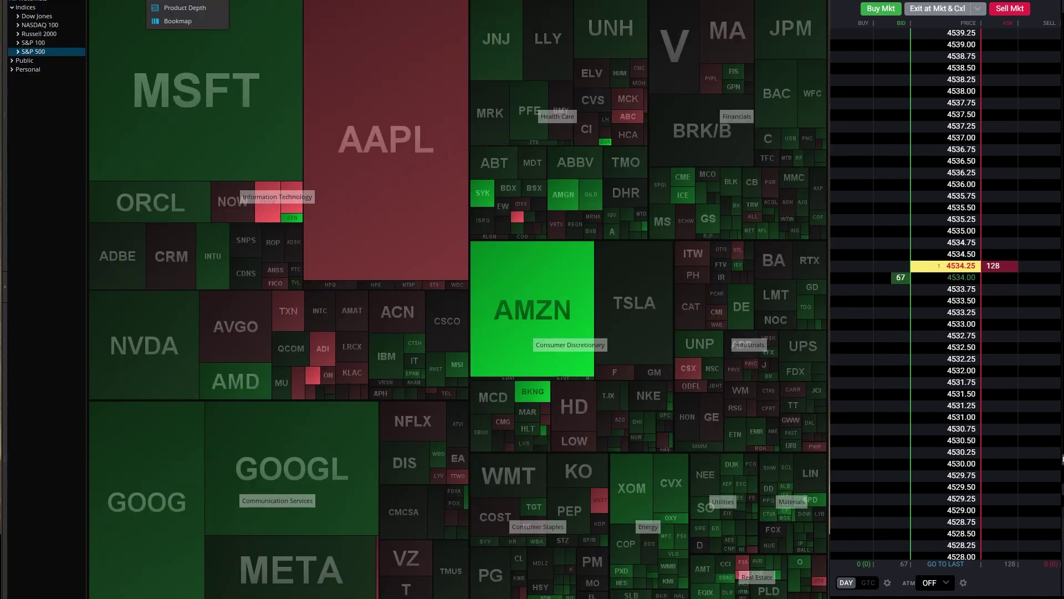
{"action": "key", "text": "alt+Tab"}
{"action": "scroll", "coordinate": [563, 198], "scroll_direction": "down", "scroll_amount": 2}
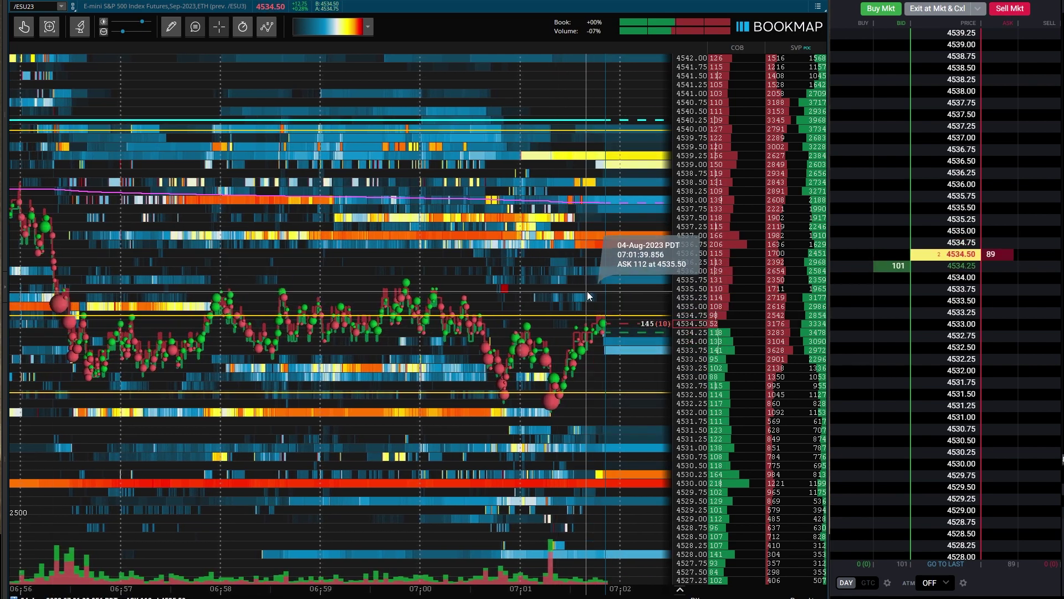
{"action": "scroll", "coordinate": [590, 282], "scroll_direction": "up", "scroll_amount": 3}
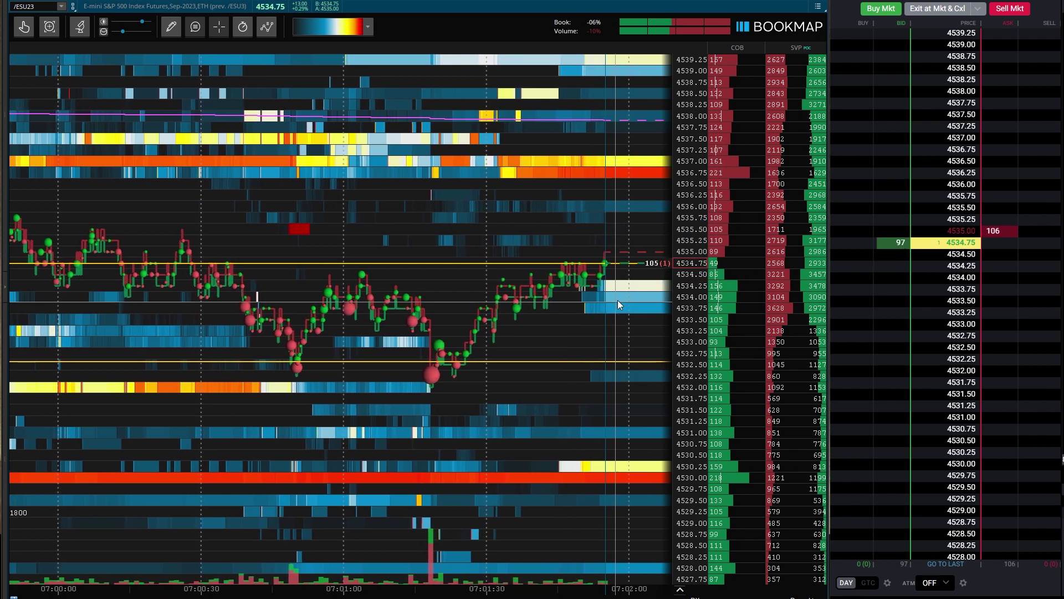
{"action": "scroll", "coordinate": [624, 220], "scroll_direction": "down", "scroll_amount": 1}
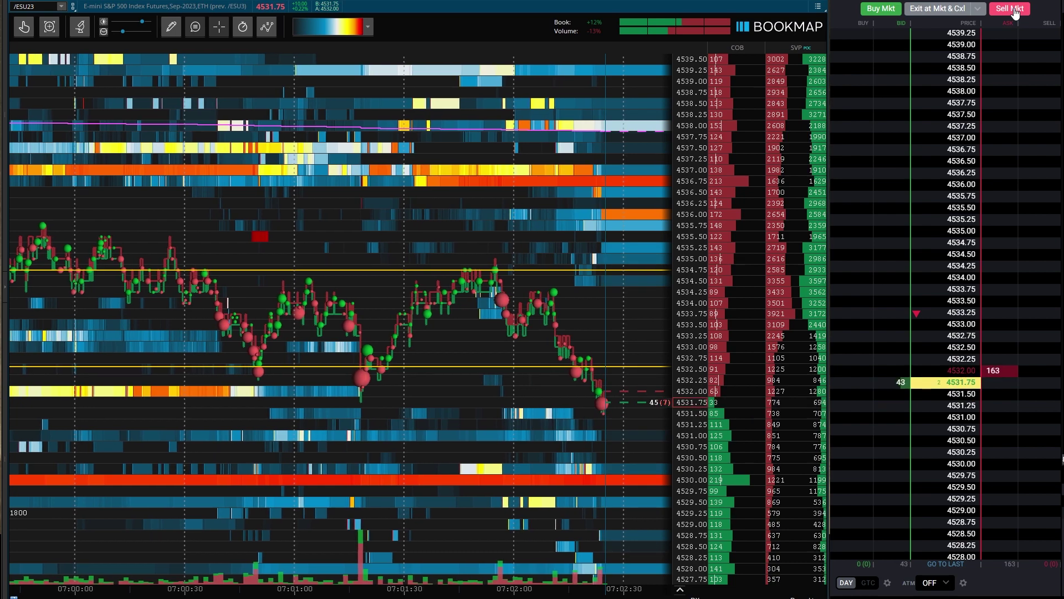
{"action": "left_click", "coordinate": [900, 183]}
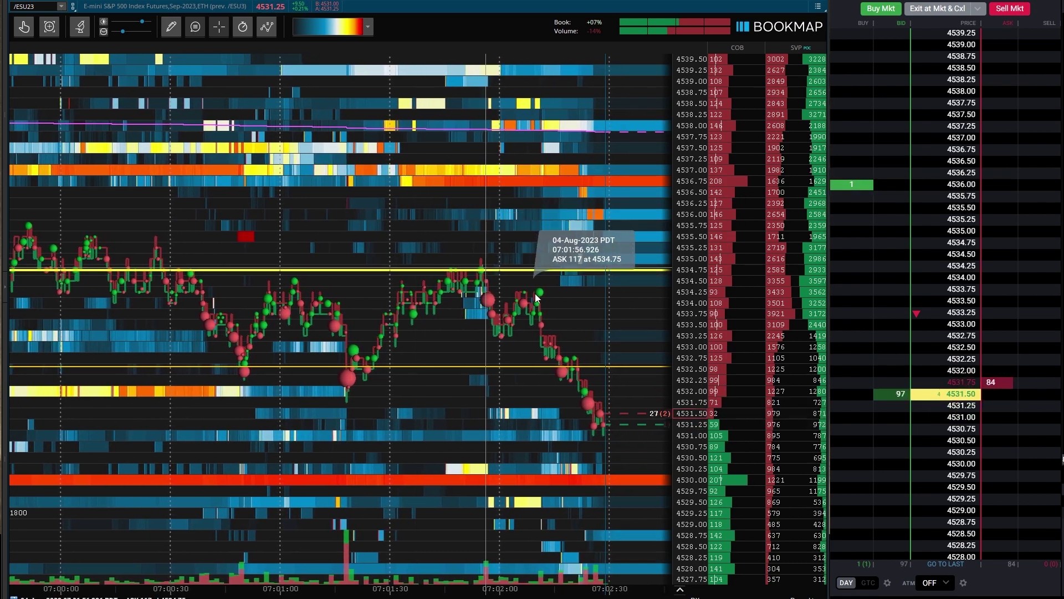
{"action": "scroll", "coordinate": [537, 299], "scroll_direction": "up", "scroll_amount": 3}
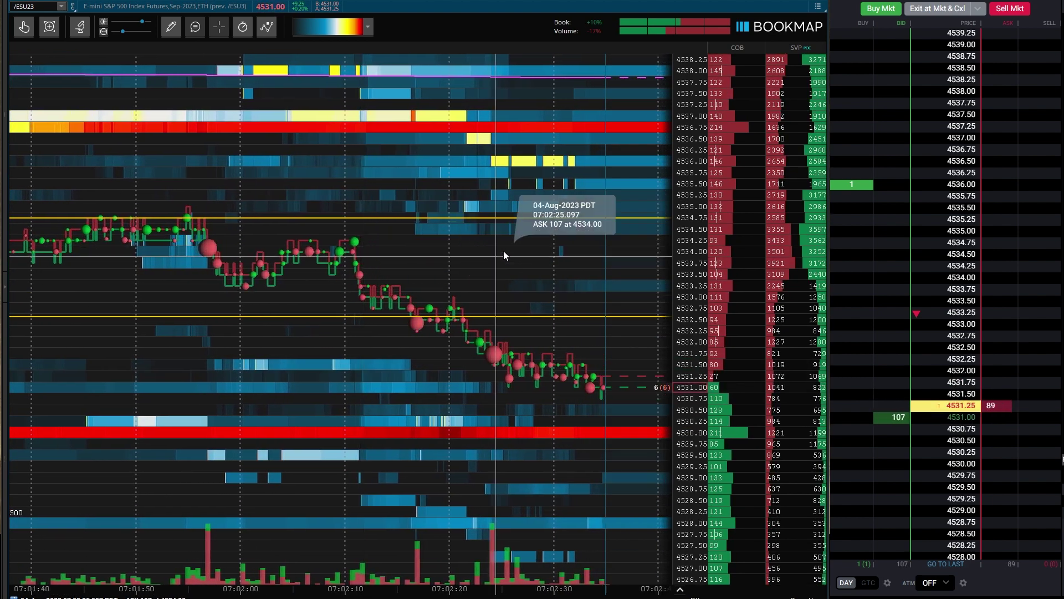
{"action": "scroll", "coordinate": [500, 229], "scroll_direction": "down", "scroll_amount": 5}
{"action": "scroll", "coordinate": [492, 234], "scroll_direction": "down", "scroll_amount": 5}
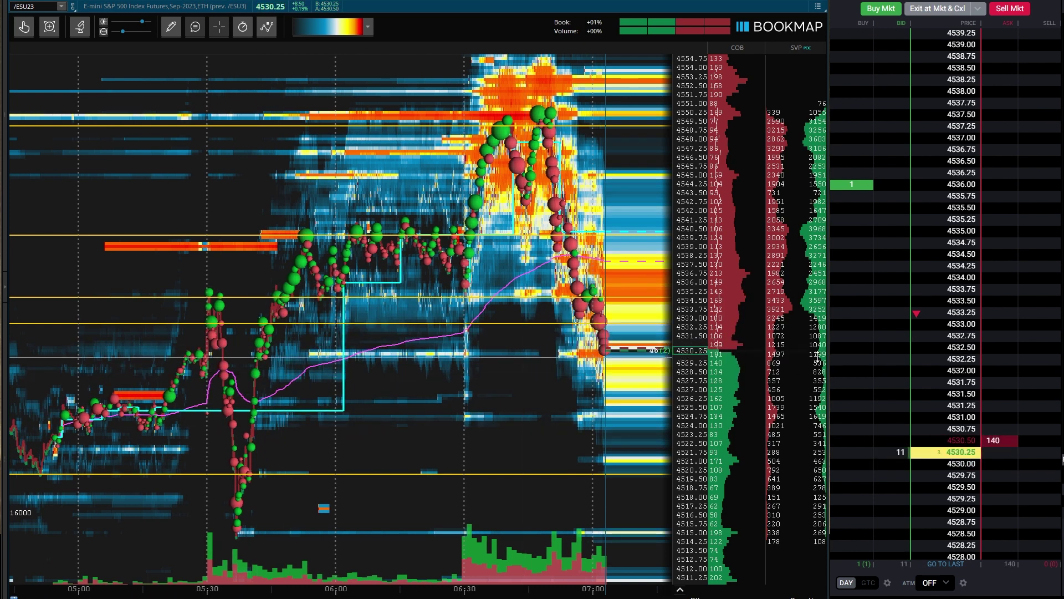
{"action": "scroll", "coordinate": [531, 364], "scroll_direction": "up", "scroll_amount": 10}
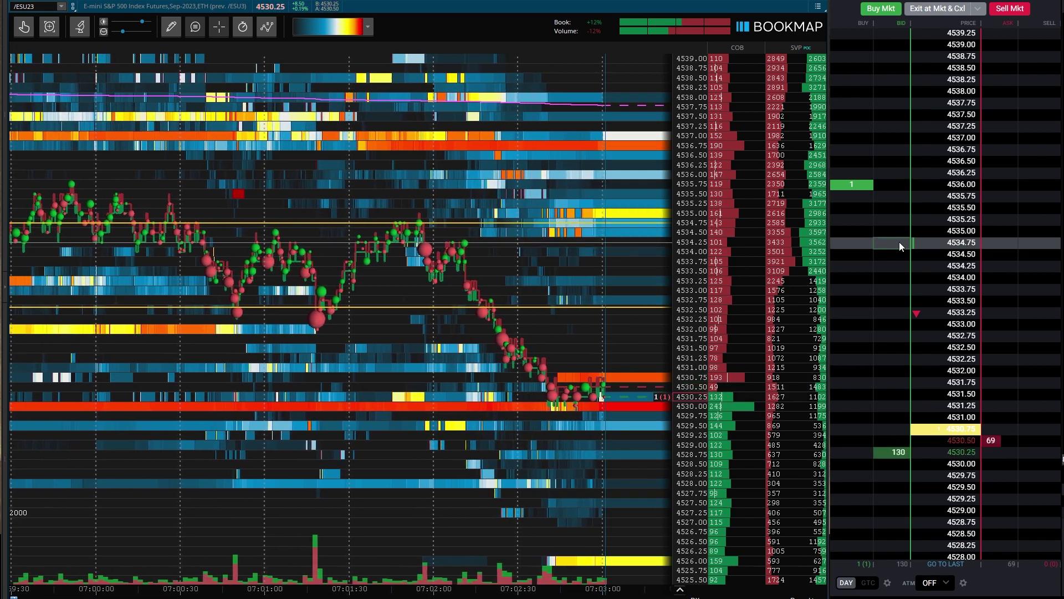
{"action": "scroll", "coordinate": [913, 241], "scroll_direction": "down", "scroll_amount": 5}
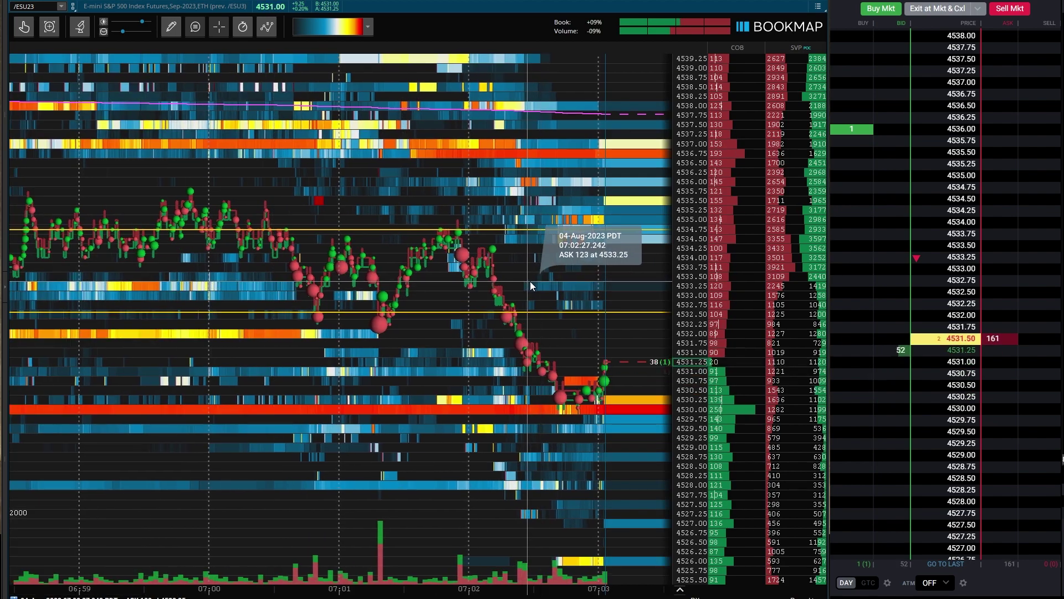
{"action": "scroll", "coordinate": [548, 274], "scroll_direction": "down", "scroll_amount": 3}
{"action": "scroll", "coordinate": [549, 273], "scroll_direction": "up", "scroll_amount": 2}
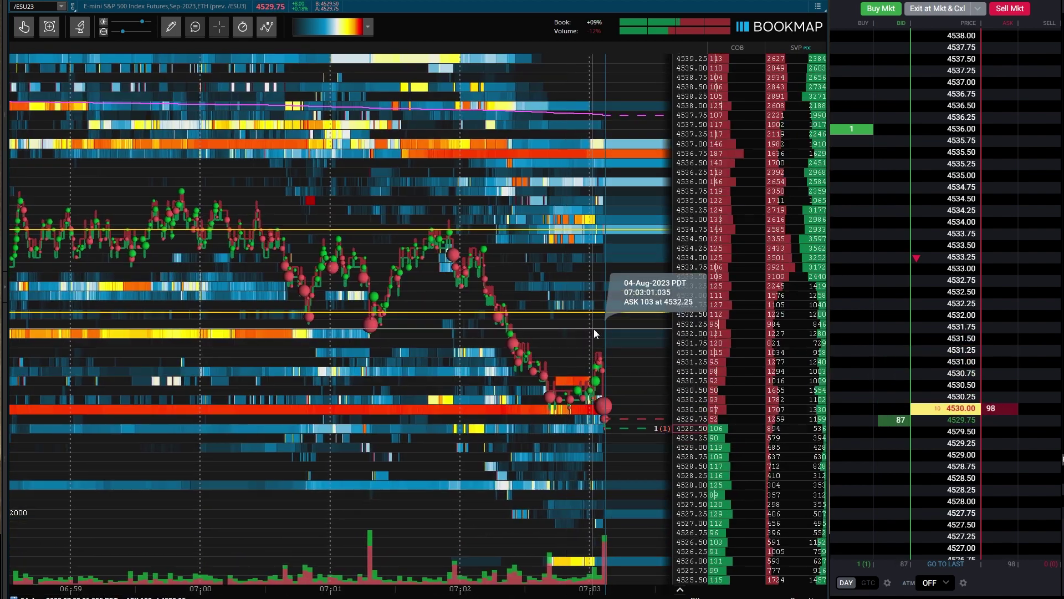
{"action": "scroll", "coordinate": [567, 314], "scroll_direction": "up", "scroll_amount": 3}
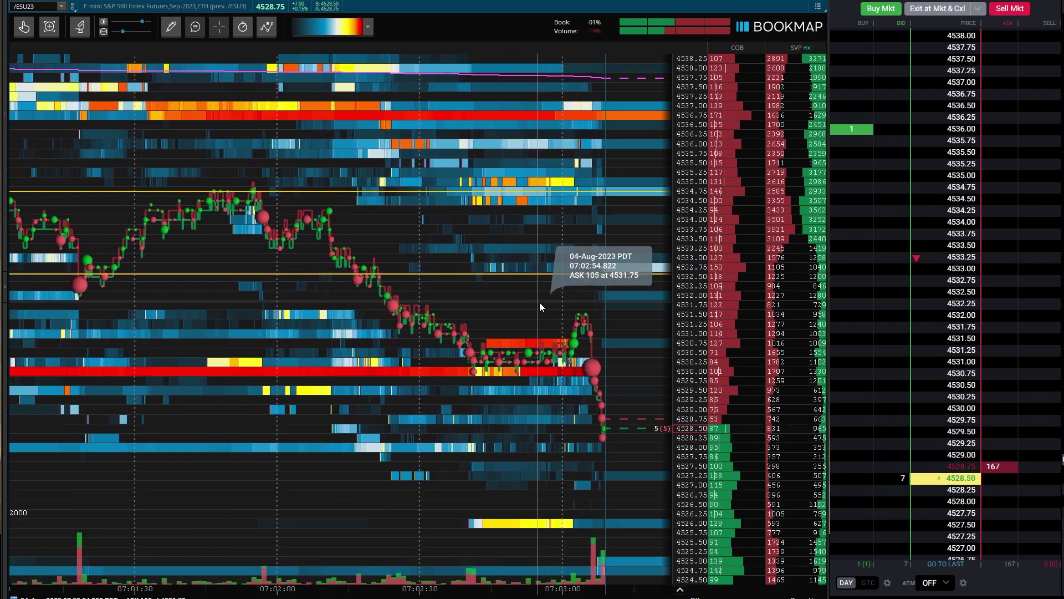
{"action": "scroll", "coordinate": [539, 302], "scroll_direction": "up", "scroll_amount": 3}
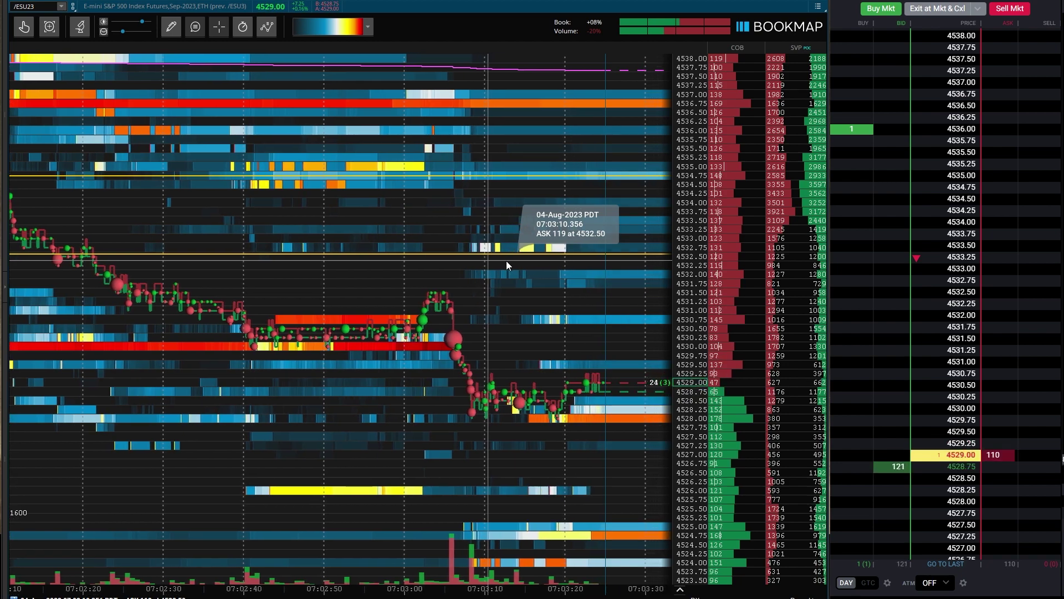
{"action": "scroll", "coordinate": [507, 261], "scroll_direction": "down", "scroll_amount": 5}
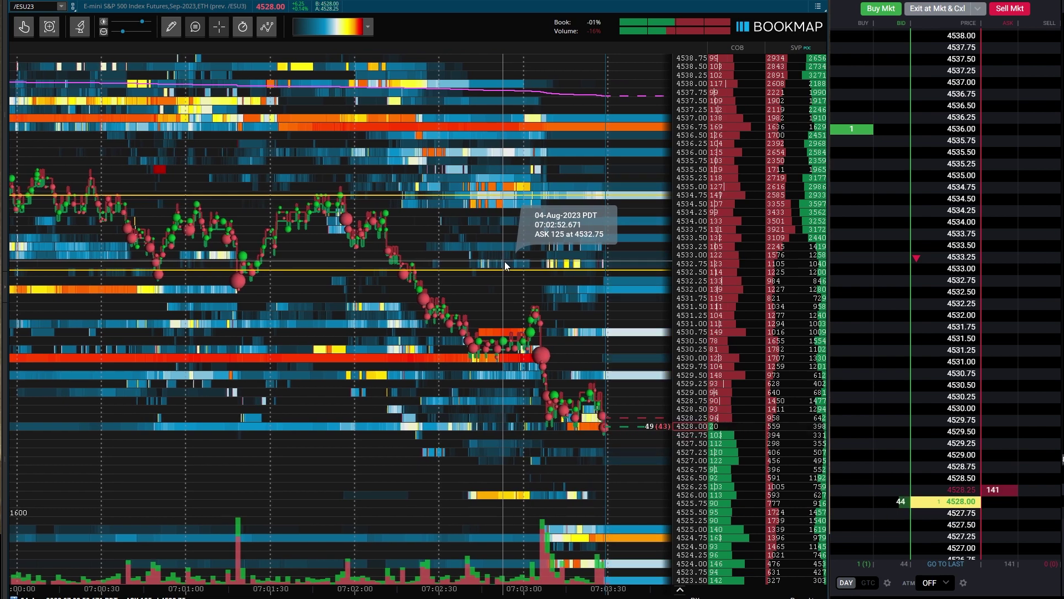
{"action": "scroll", "coordinate": [505, 265], "scroll_direction": "down", "scroll_amount": 5}
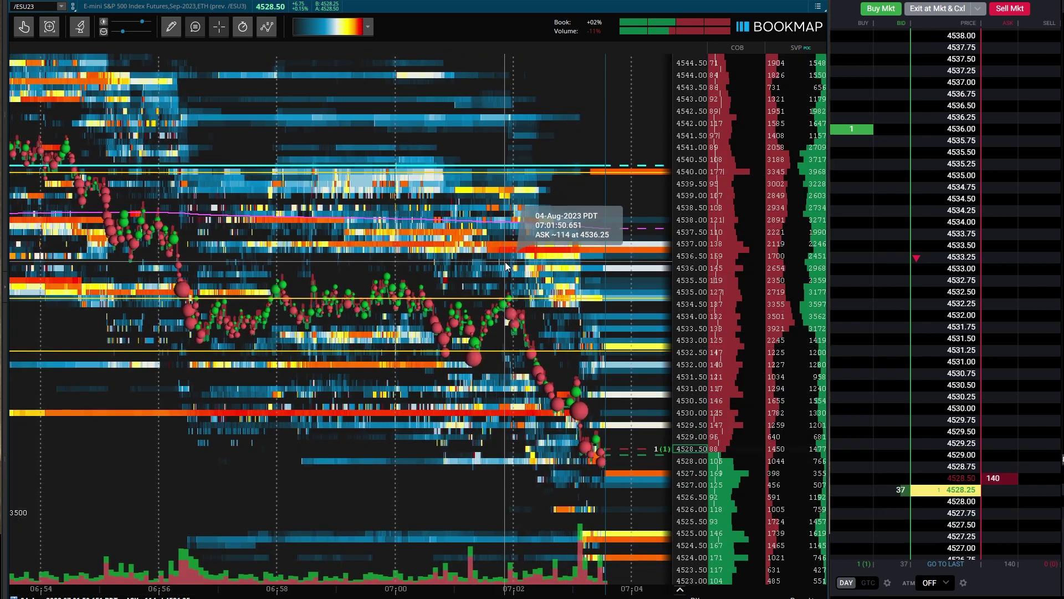
{"action": "scroll", "coordinate": [505, 262], "scroll_direction": "up", "scroll_amount": 6}
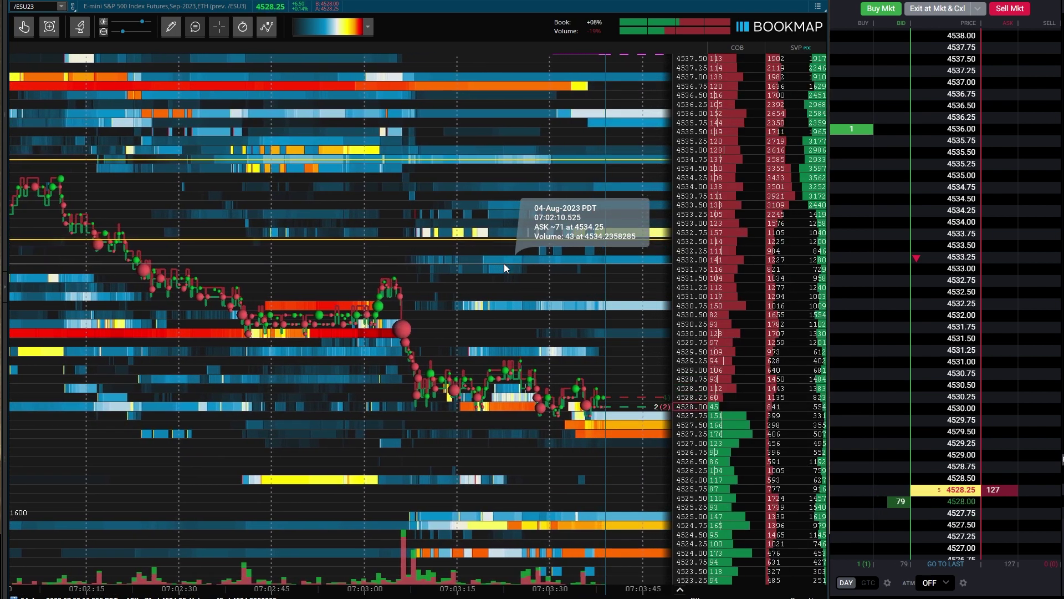
{"action": "scroll", "coordinate": [497, 268], "scroll_direction": "down", "scroll_amount": 3}
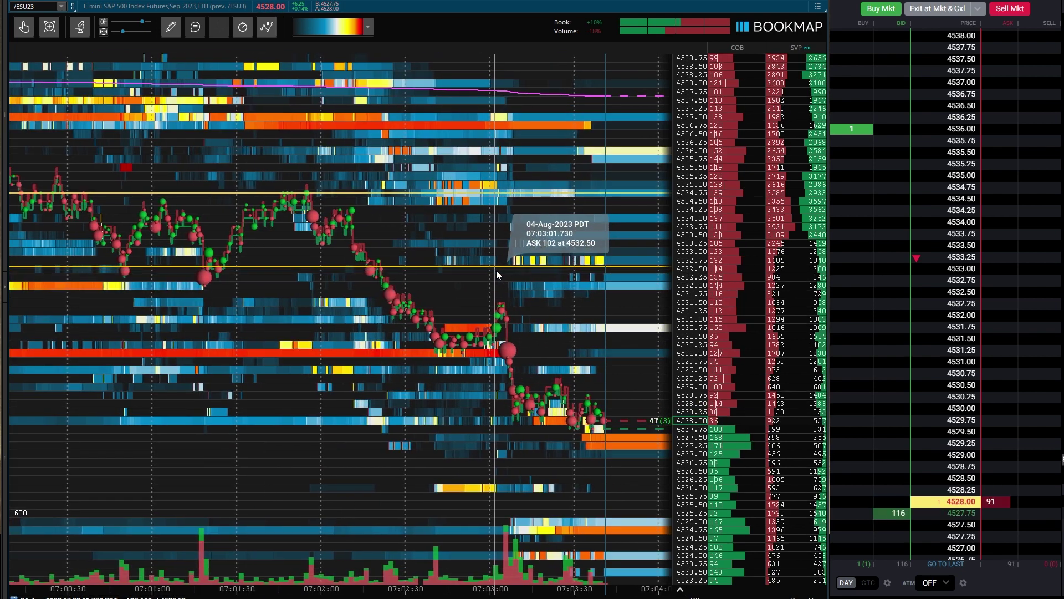
{"action": "scroll", "coordinate": [498, 273], "scroll_direction": "up", "scroll_amount": 3}
{"action": "scroll", "coordinate": [495, 275], "scroll_direction": "up", "scroll_amount": 2}
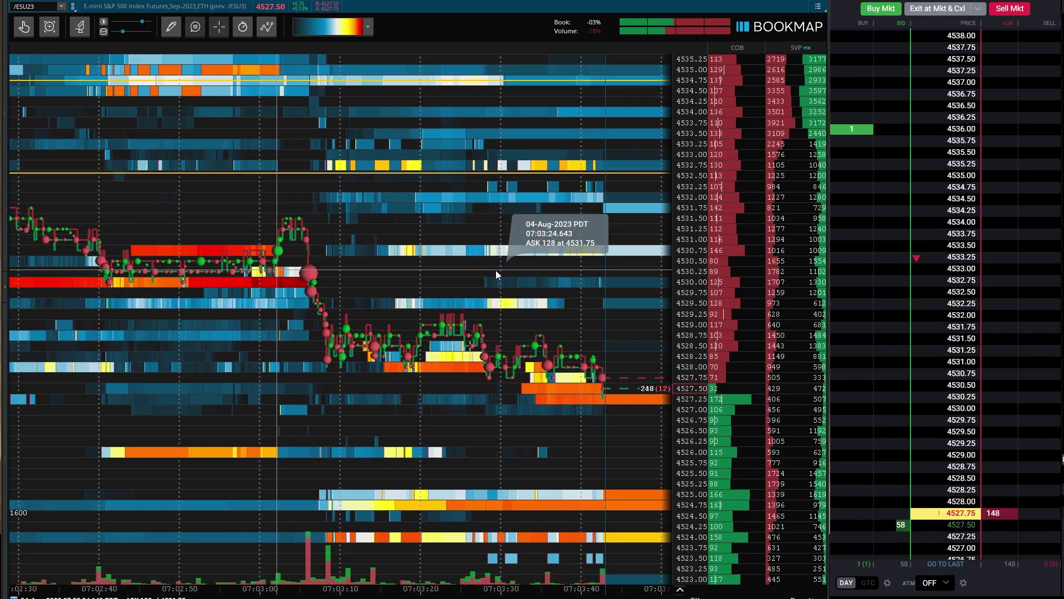
{"action": "scroll", "coordinate": [496, 270], "scroll_direction": "down", "scroll_amount": 4}
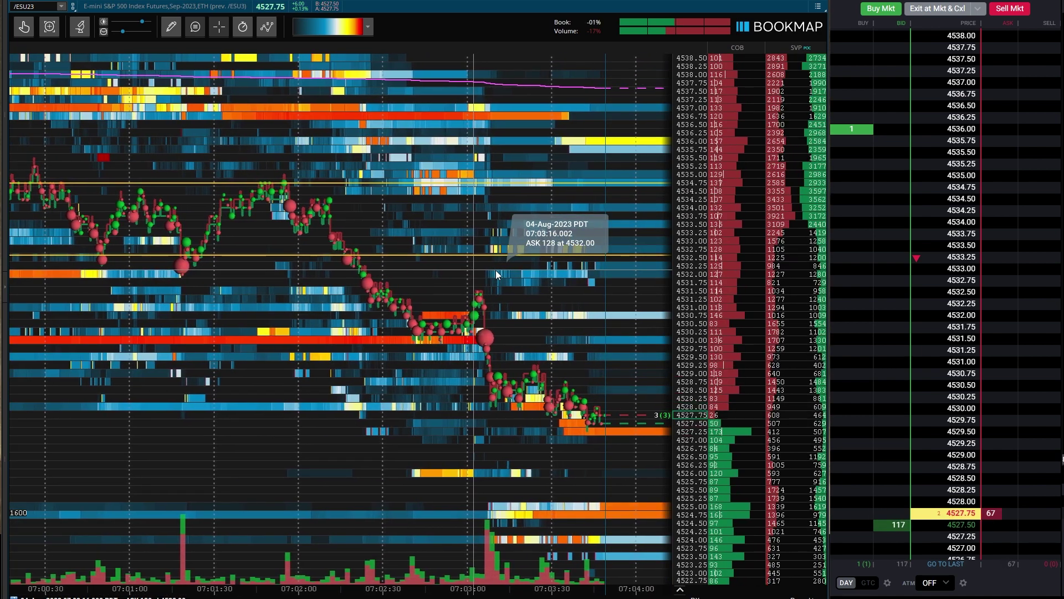
{"action": "scroll", "coordinate": [496, 271], "scroll_direction": "down", "scroll_amount": 2}
{"action": "scroll", "coordinate": [426, 271], "scroll_direction": "down", "scroll_amount": 2}
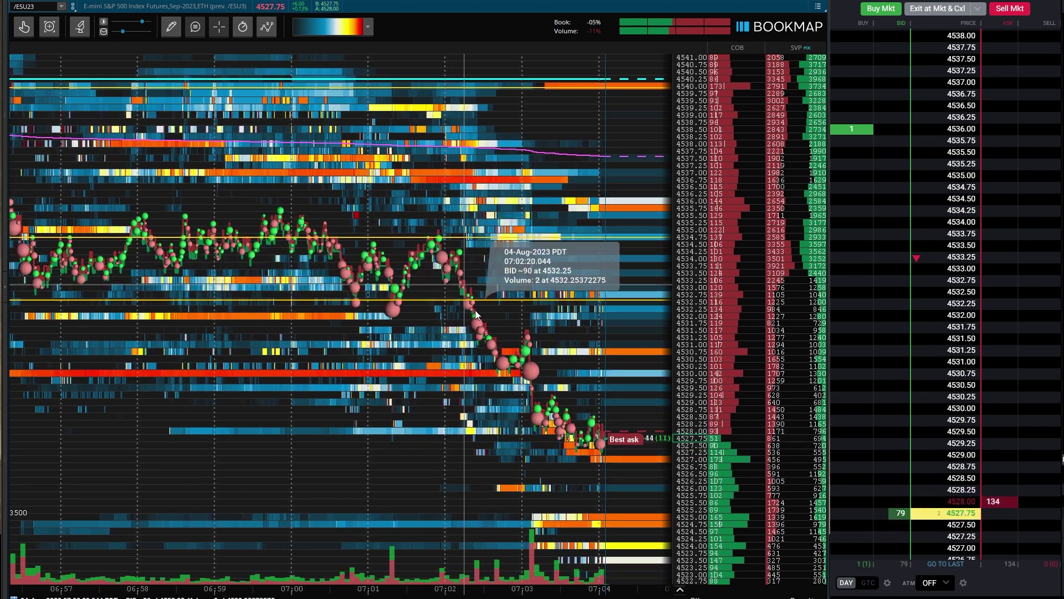
{"action": "scroll", "coordinate": [508, 344], "scroll_direction": "up", "scroll_amount": 1}
{"action": "scroll", "coordinate": [561, 356], "scroll_direction": "up", "scroll_amount": 3}
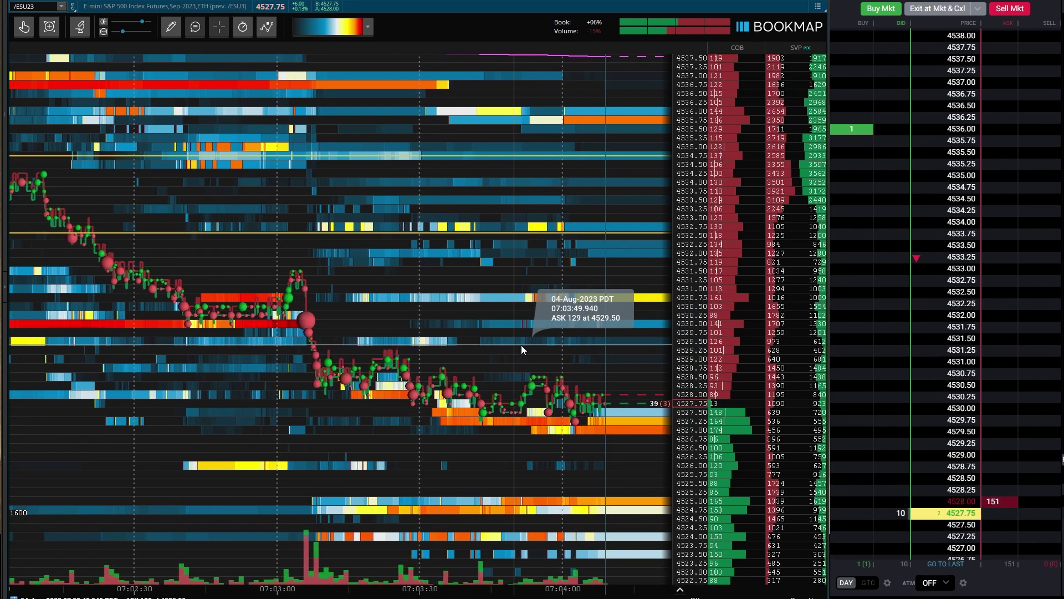
{"action": "scroll", "coordinate": [516, 345], "scroll_direction": "down", "scroll_amount": 2}
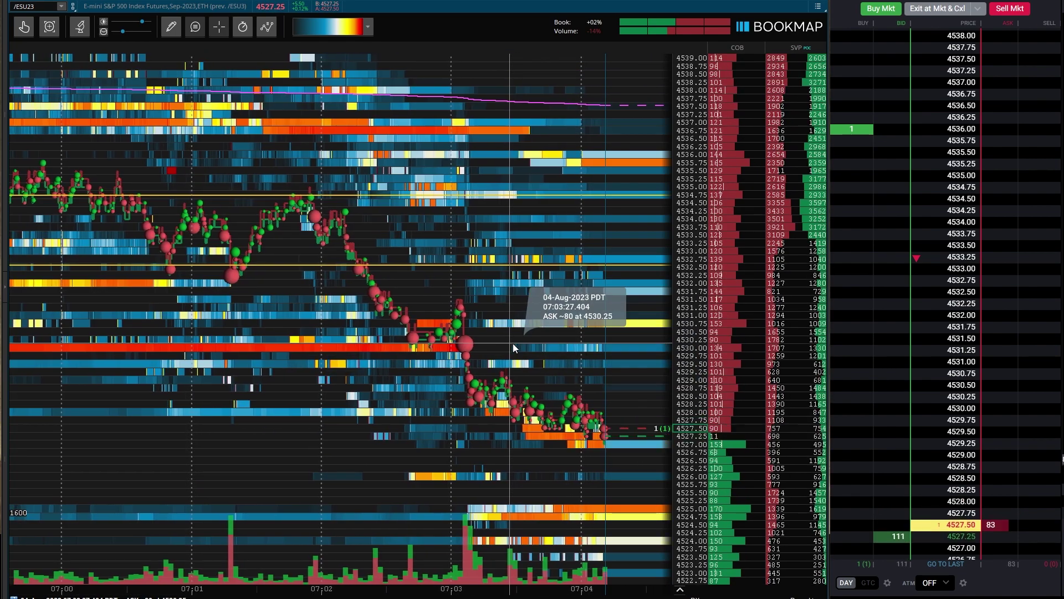
{"action": "scroll", "coordinate": [517, 347], "scroll_direction": "down", "scroll_amount": 1}
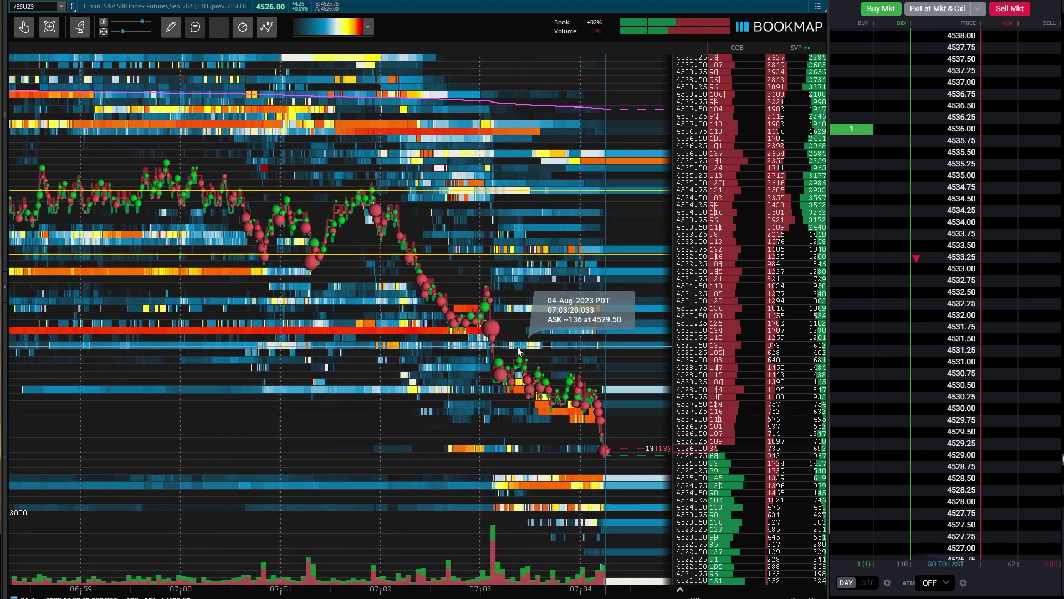
Move the thinkorswim /VX chart aside, then bring up the /NQ hourly chart.
{"action": "key", "text": "alt+Tab"}
{"action": "left_click_drag", "start_coordinate": [606, 54], "coordinate": [556, 80]}
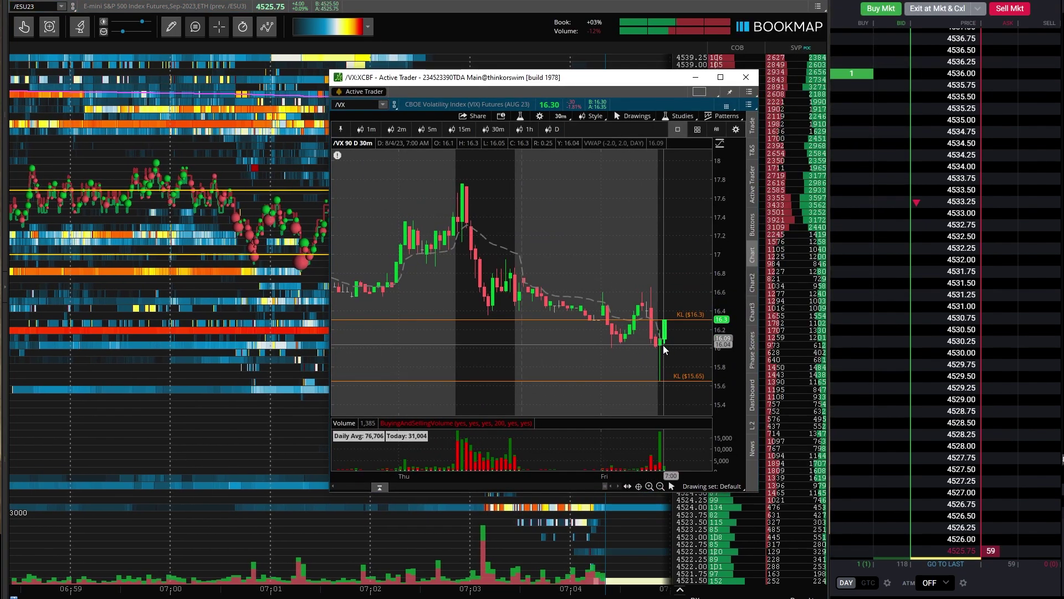
{"action": "key", "text": "alt+Tab"}
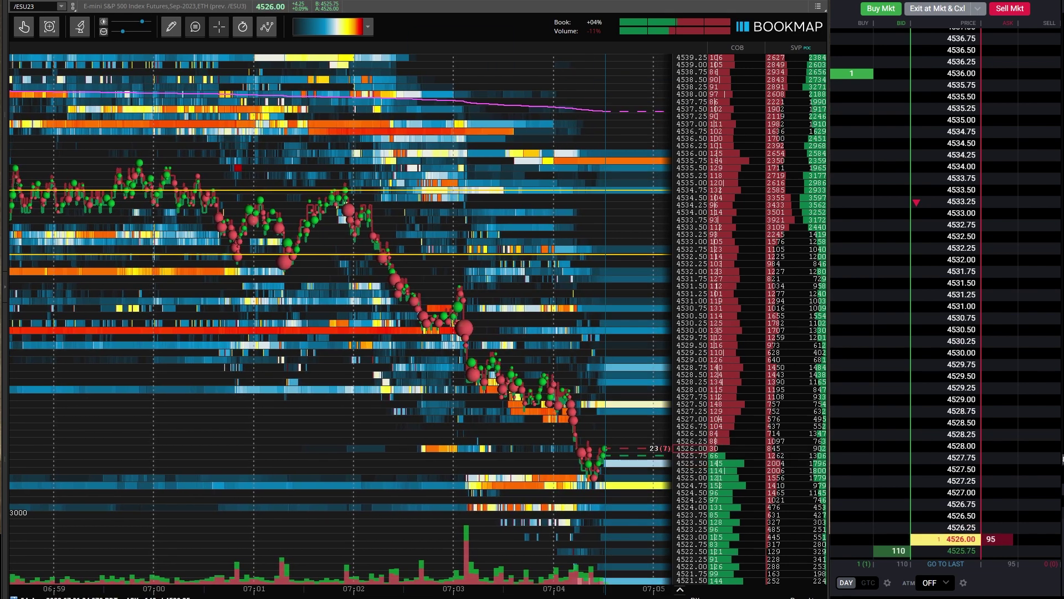
{"action": "key", "text": "alt+Tab"}
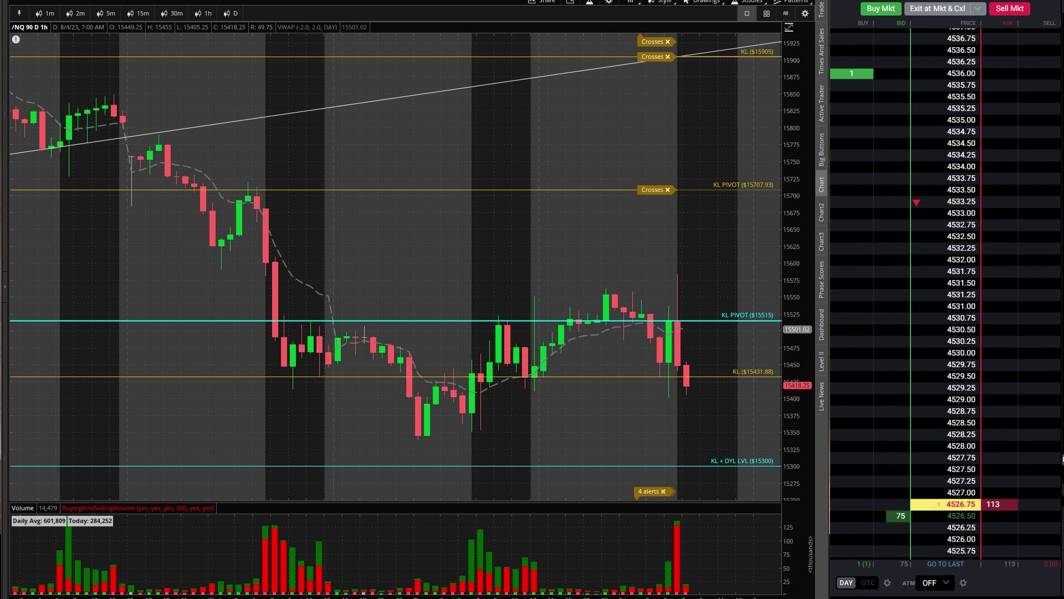
Return to Bookmap and move the 1-lot buy order from 4536.00 to 4533.00.
{"action": "key", "text": "alt+Tab"}
{"action": "scroll", "coordinate": [570, 305], "scroll_direction": "up", "scroll_amount": 3}
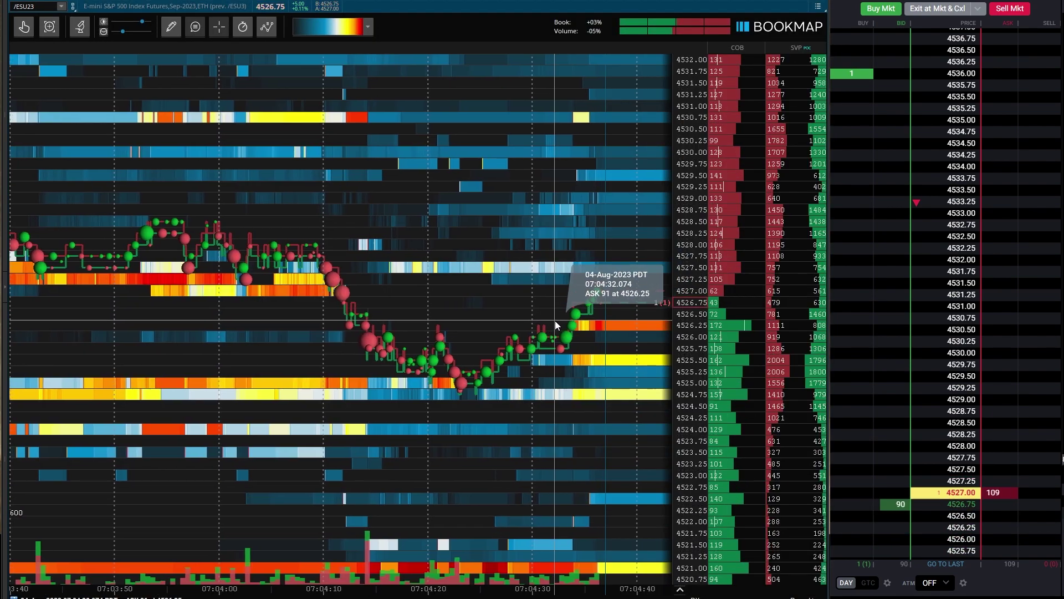
{"action": "scroll", "coordinate": [912, 318], "scroll_direction": "down", "scroll_amount": 1}
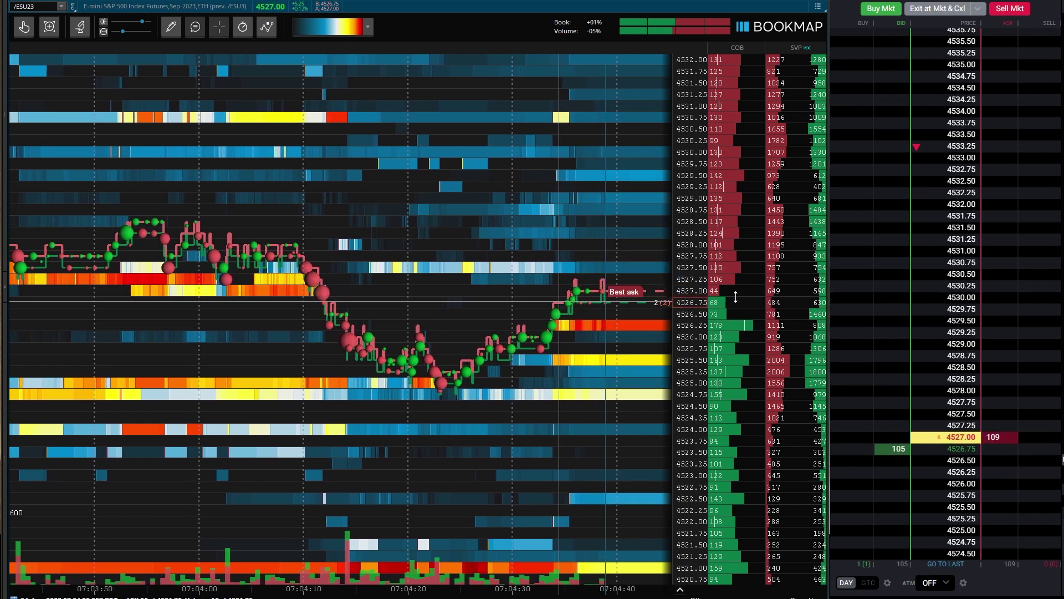
{"action": "scroll", "coordinate": [859, 221], "scroll_direction": "up", "scroll_amount": 2}
{"action": "left_click", "coordinate": [841, 131]}
{"action": "left_click_drag", "start_coordinate": [840, 131], "coordinate": [861, 268]}
Scroll the heatmap to follow ES falling to about 4523.50.
{"action": "scroll", "coordinate": [861, 269], "scroll_direction": "down", "scroll_amount": 2}
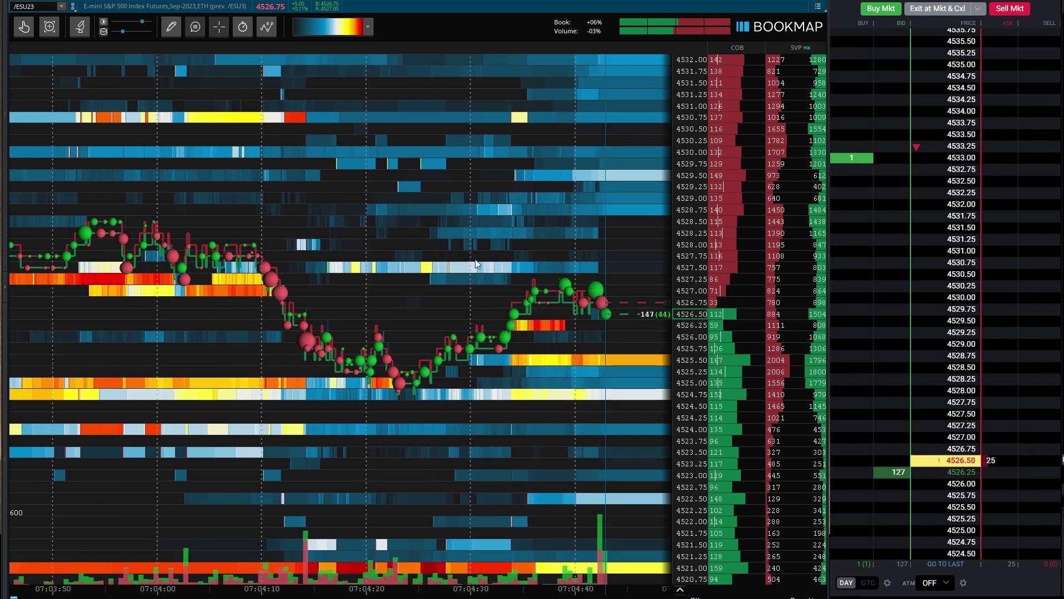
{"action": "scroll", "coordinate": [474, 264], "scroll_direction": "down", "scroll_amount": 5}
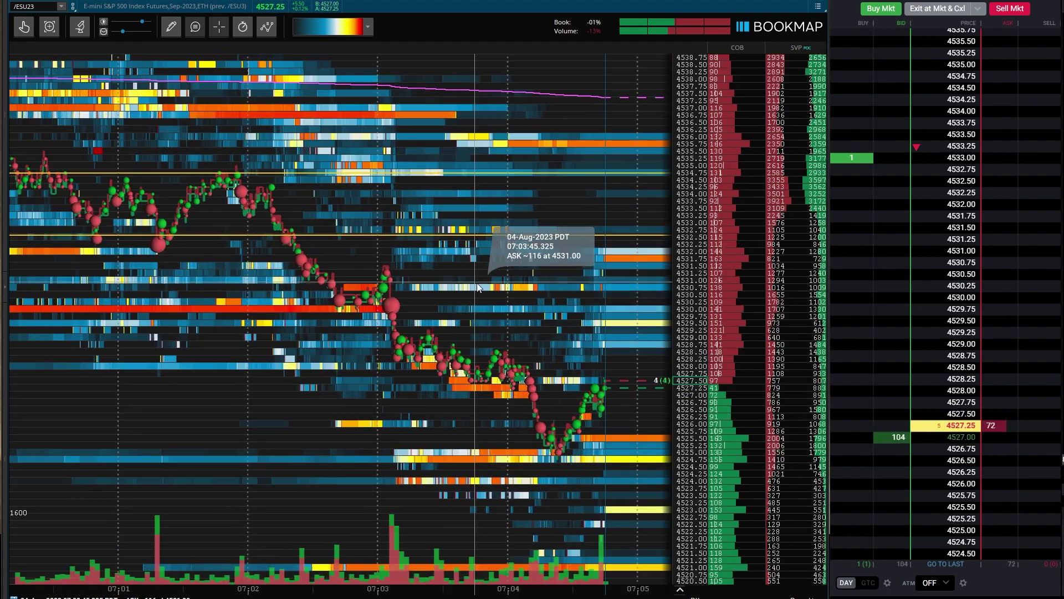
{"action": "scroll", "coordinate": [476, 299], "scroll_direction": "down", "scroll_amount": 3}
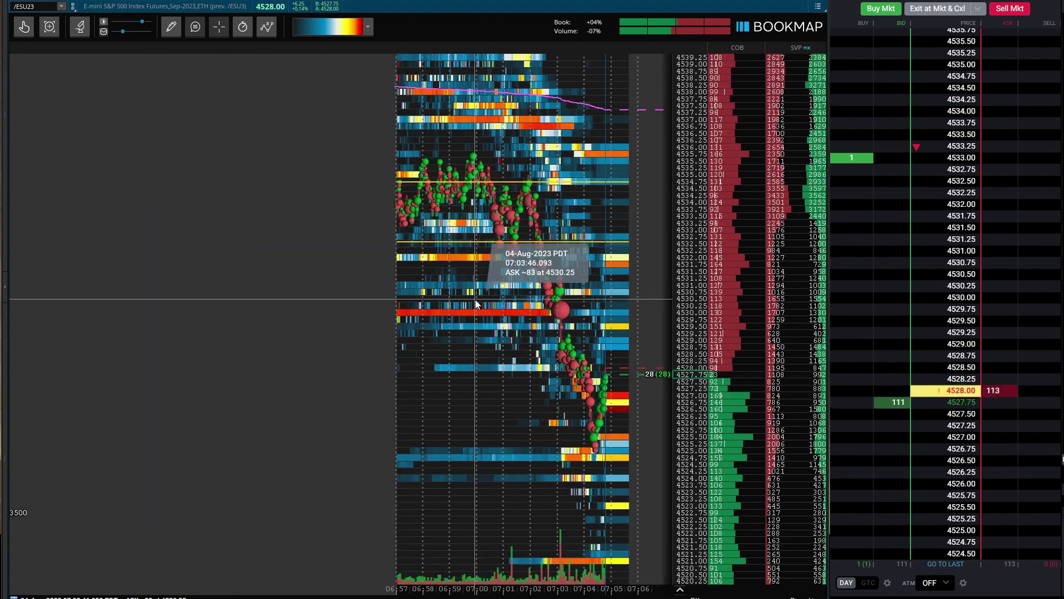
{"action": "scroll", "coordinate": [475, 299], "scroll_direction": "down", "scroll_amount": 6}
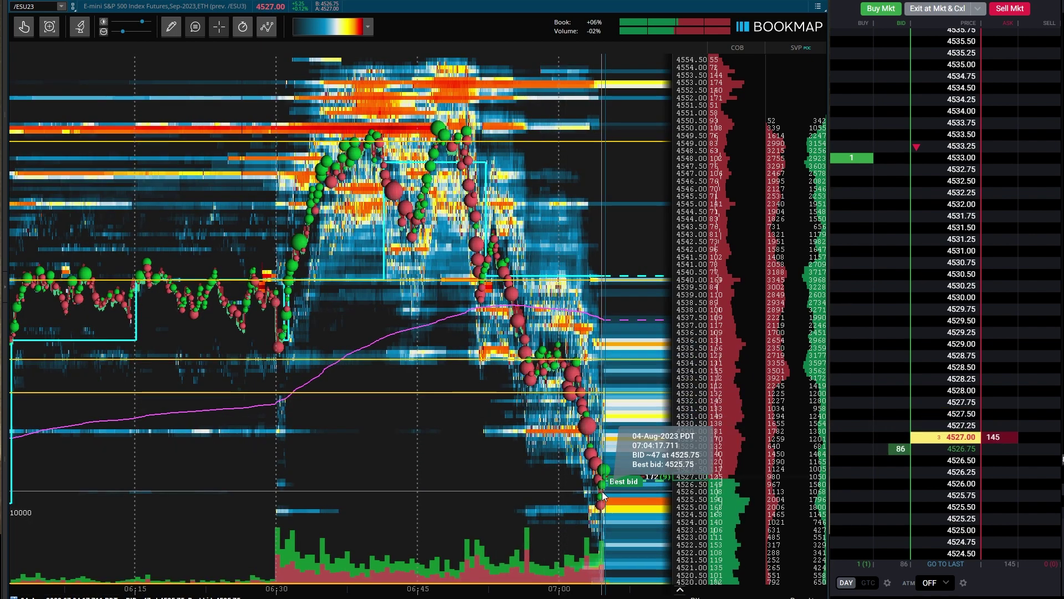
{"action": "scroll", "coordinate": [571, 431], "scroll_direction": "up", "scroll_amount": 10}
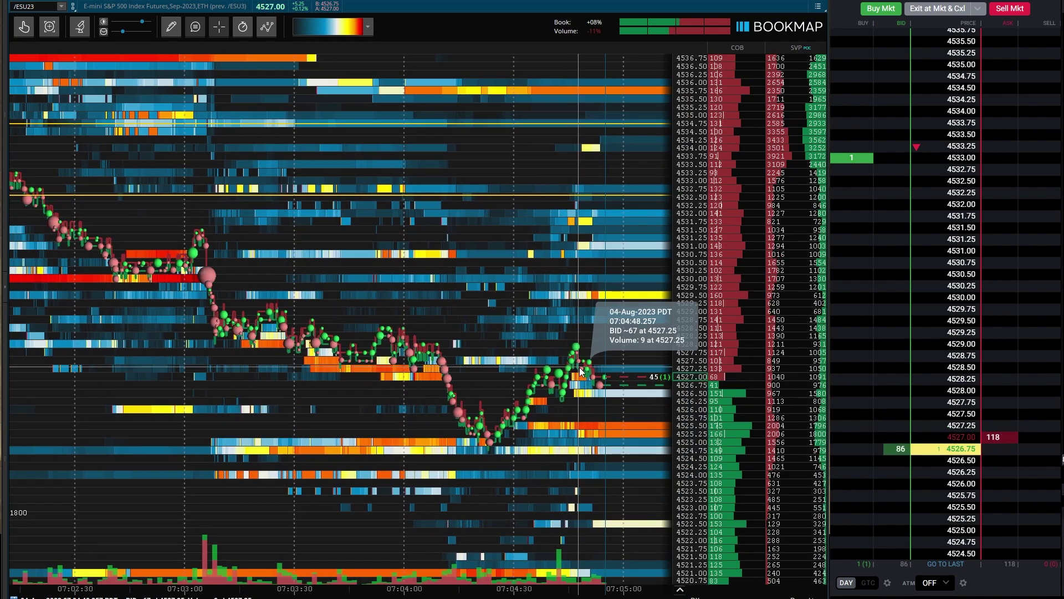
{"action": "scroll", "coordinate": [594, 420], "scroll_direction": "down", "scroll_amount": 2}
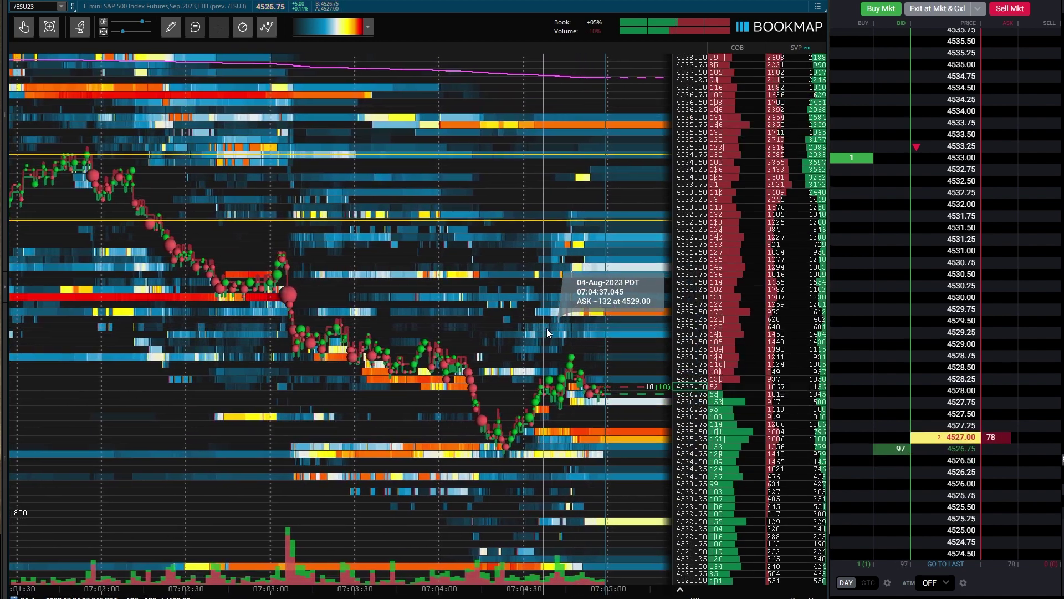
{"action": "scroll", "coordinate": [547, 329], "scroll_direction": "up", "scroll_amount": 2}
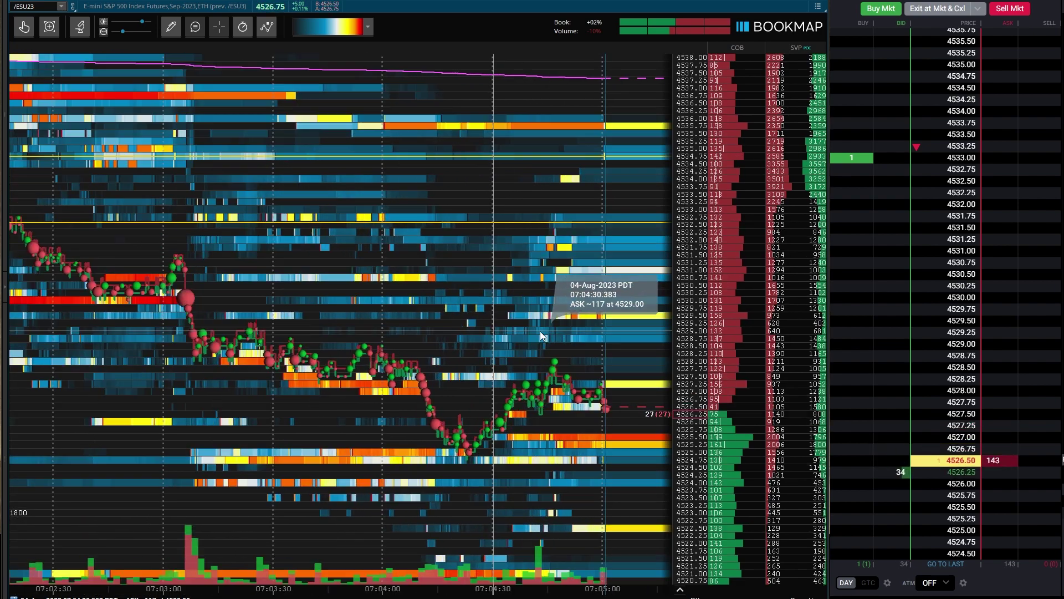
{"action": "scroll", "coordinate": [523, 328], "scroll_direction": "up", "scroll_amount": 1}
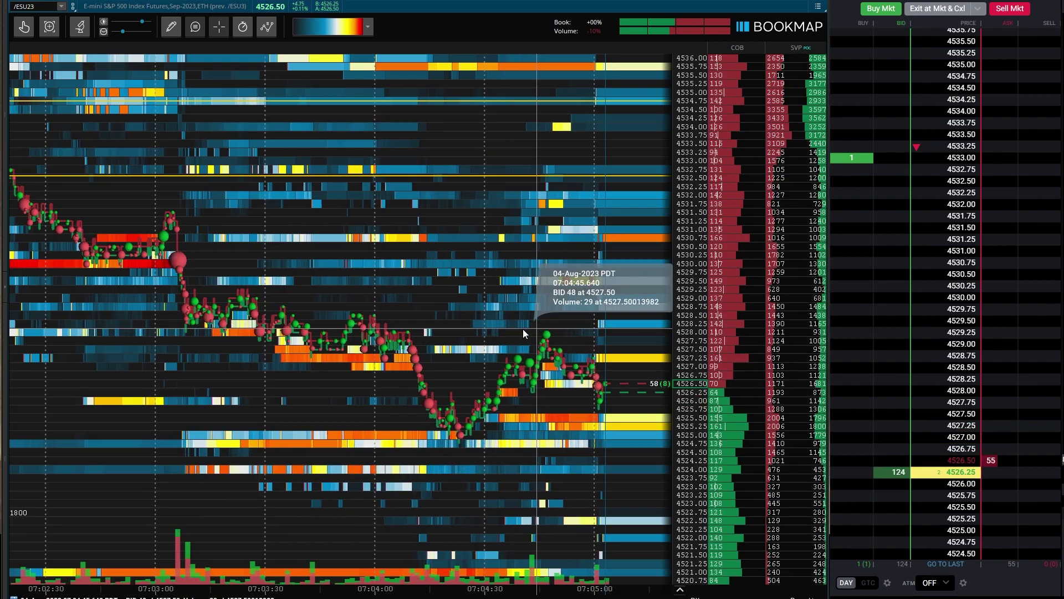
{"action": "scroll", "coordinate": [521, 328], "scroll_direction": "down", "scroll_amount": 3}
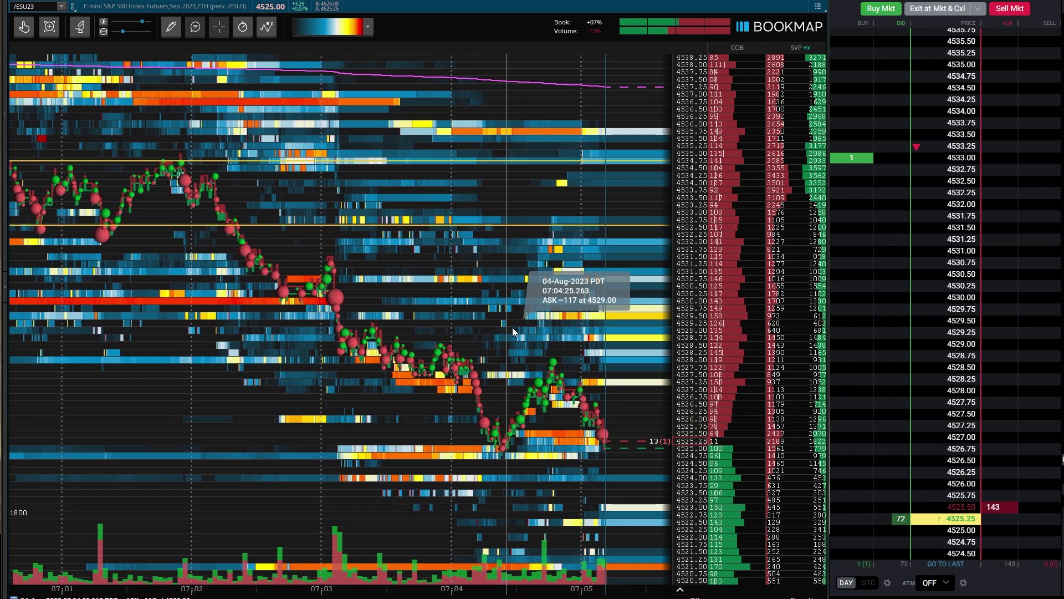
{"action": "scroll", "coordinate": [513, 330], "scroll_direction": "down", "scroll_amount": 2}
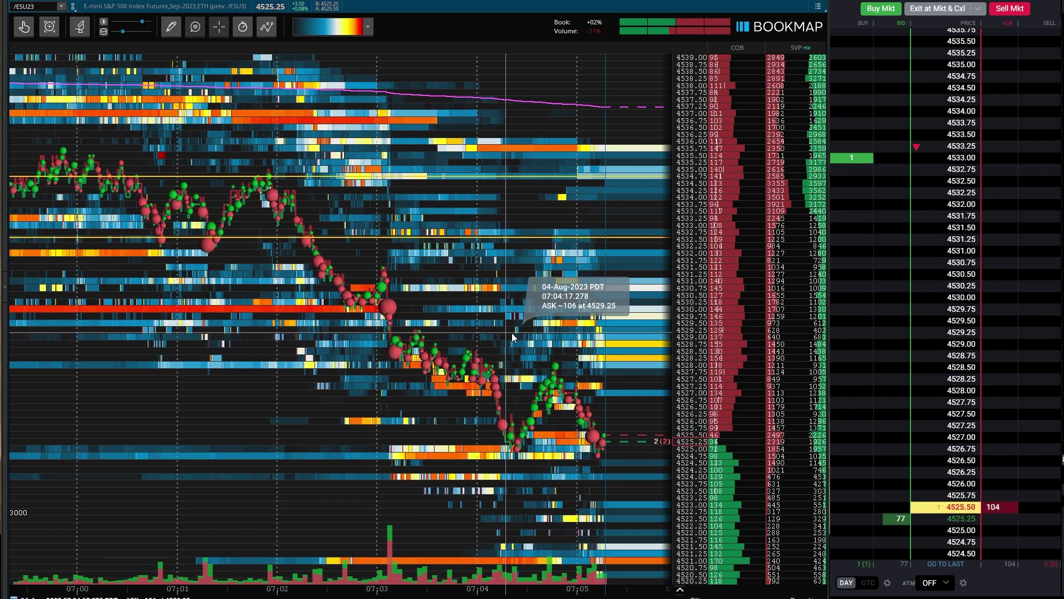
{"action": "scroll", "coordinate": [512, 335], "scroll_direction": "up", "scroll_amount": 4}
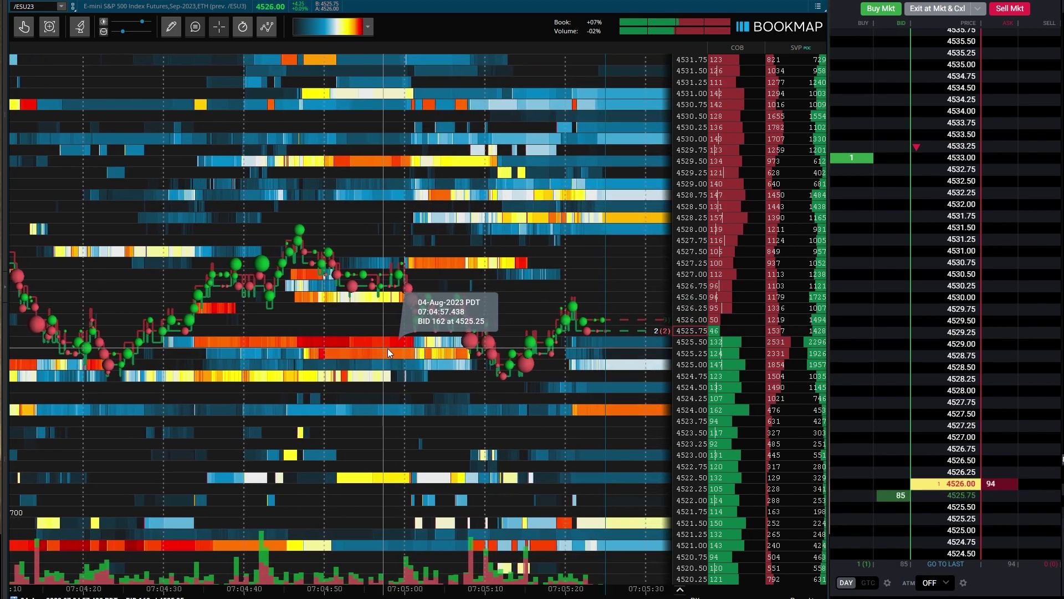
{"action": "scroll", "coordinate": [384, 347], "scroll_direction": "down", "scroll_amount": 2}
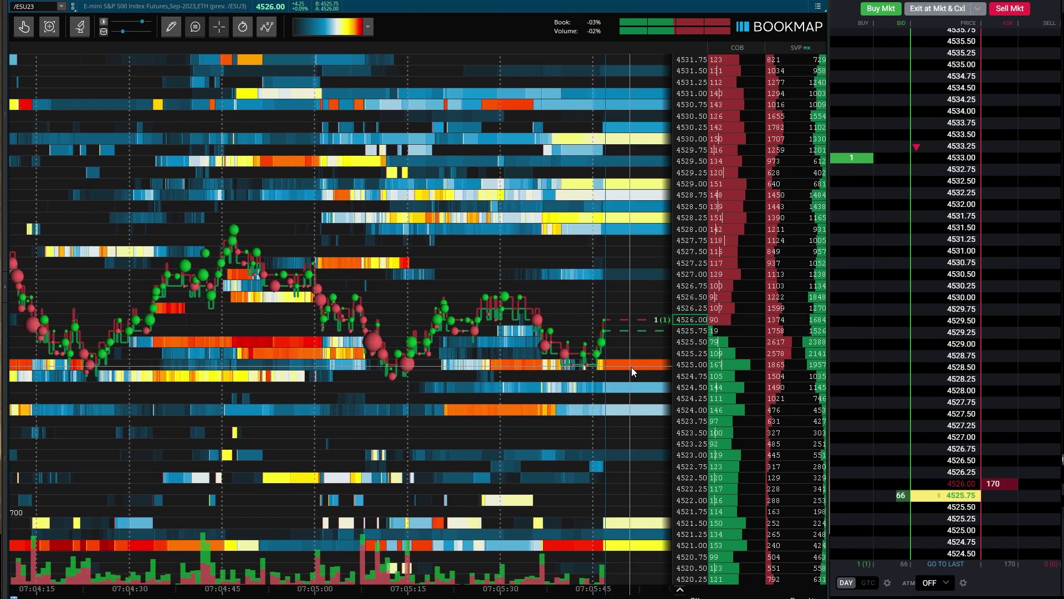
{"action": "scroll", "coordinate": [967, 364], "scroll_direction": "down", "scroll_amount": 3}
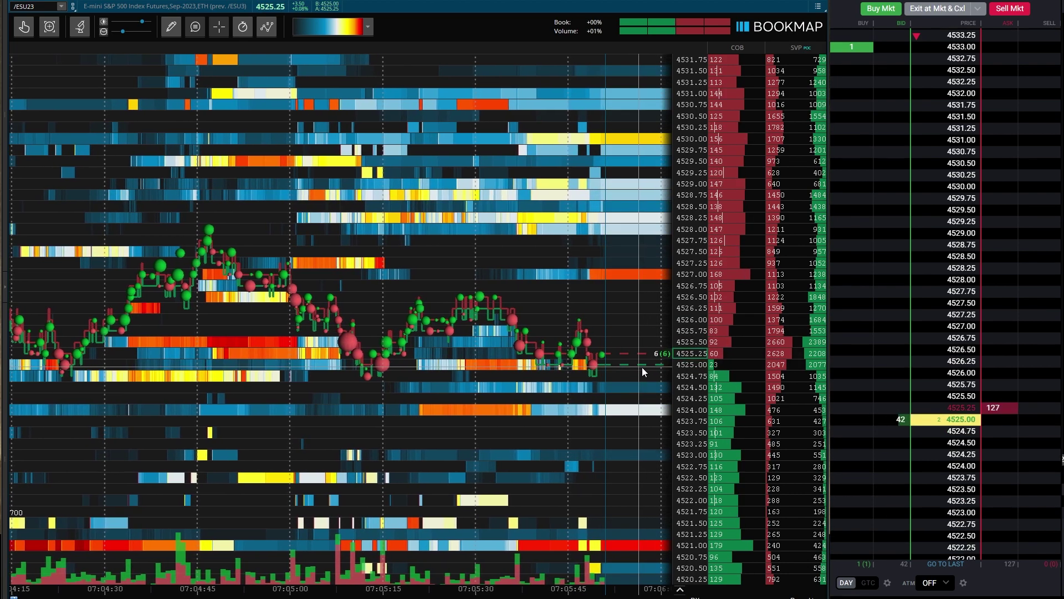
{"action": "scroll", "coordinate": [640, 368], "scroll_direction": "down", "scroll_amount": 2}
{"action": "scroll", "coordinate": [616, 361], "scroll_direction": "down", "scroll_amount": 1}
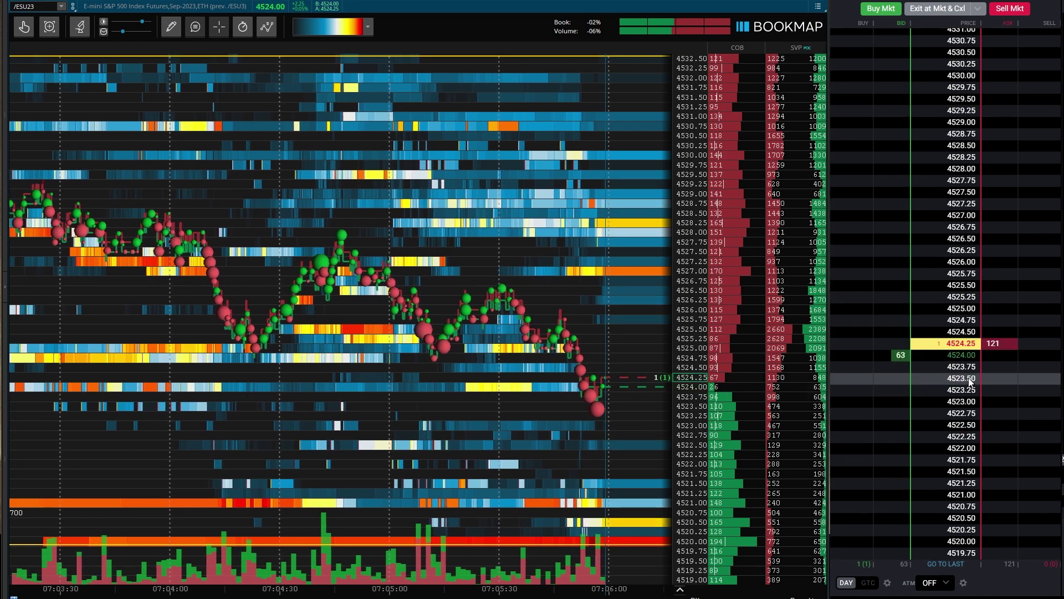
{"action": "scroll", "coordinate": [895, 449], "scroll_direction": "down", "scroll_amount": 2}
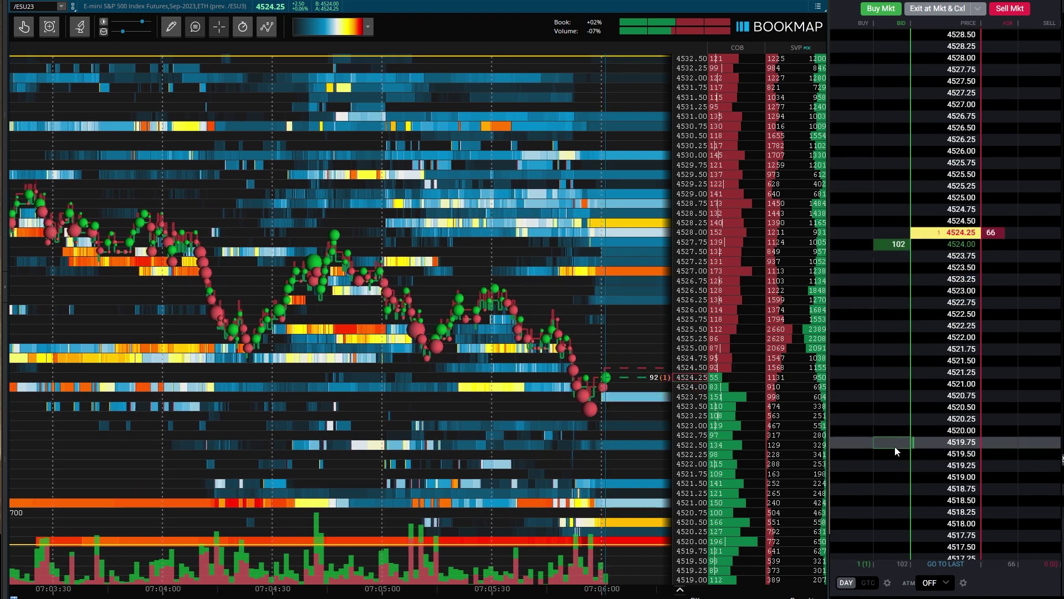
{"action": "left_click", "coordinate": [898, 408]}
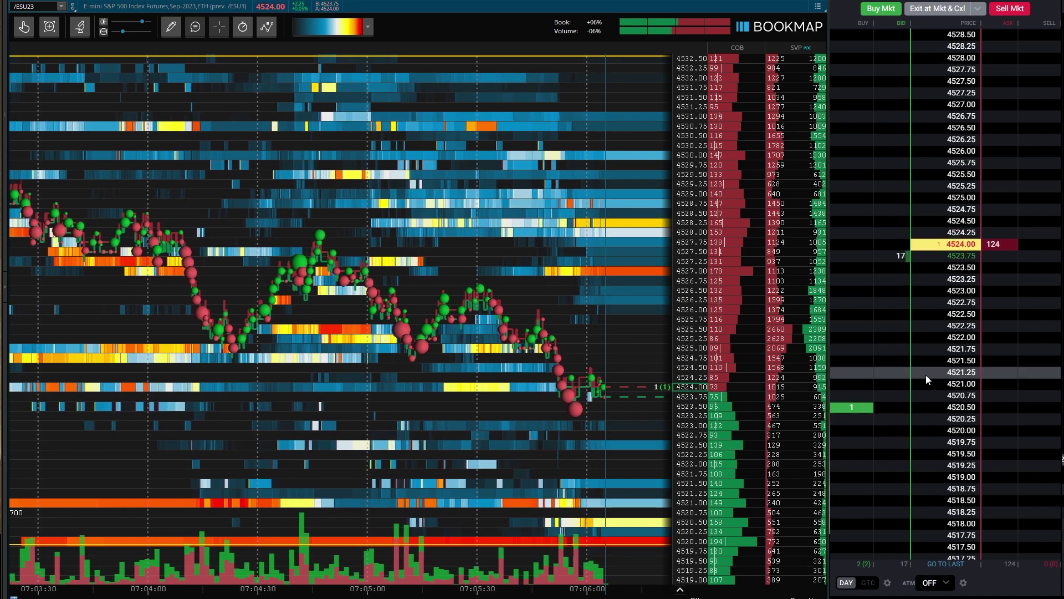
{"action": "scroll", "coordinate": [575, 334], "scroll_direction": "down", "scroll_amount": 2}
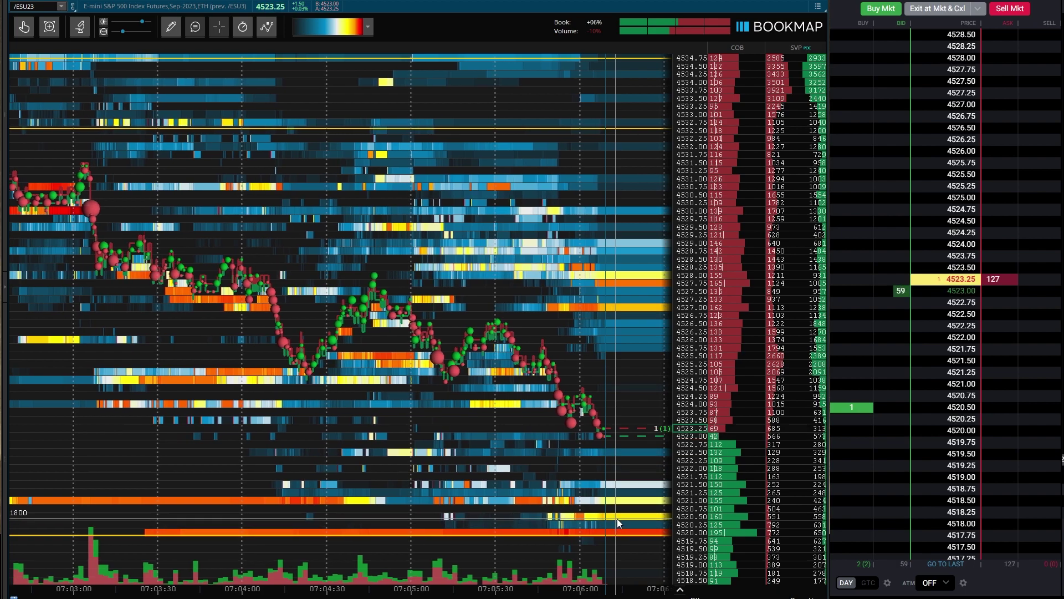
{"action": "scroll", "coordinate": [550, 392], "scroll_direction": "down", "scroll_amount": 3}
{"action": "scroll", "coordinate": [550, 391], "scroll_direction": "down", "scroll_amount": 5}
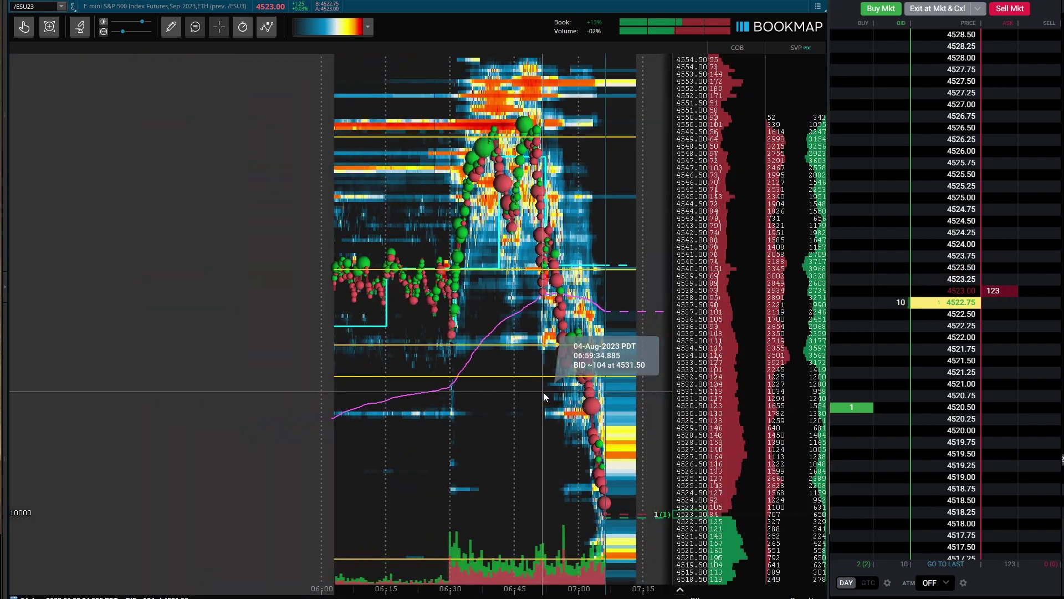
{"action": "scroll", "coordinate": [544, 392], "scroll_direction": "down", "scroll_amount": 2}
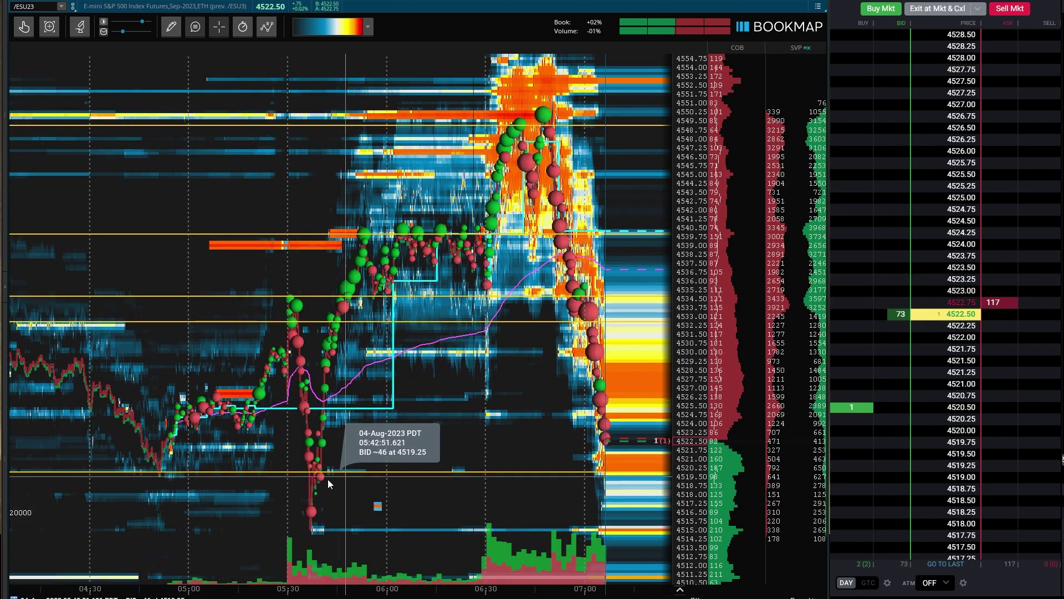
{"action": "scroll", "coordinate": [355, 402], "scroll_direction": "up", "scroll_amount": 10}
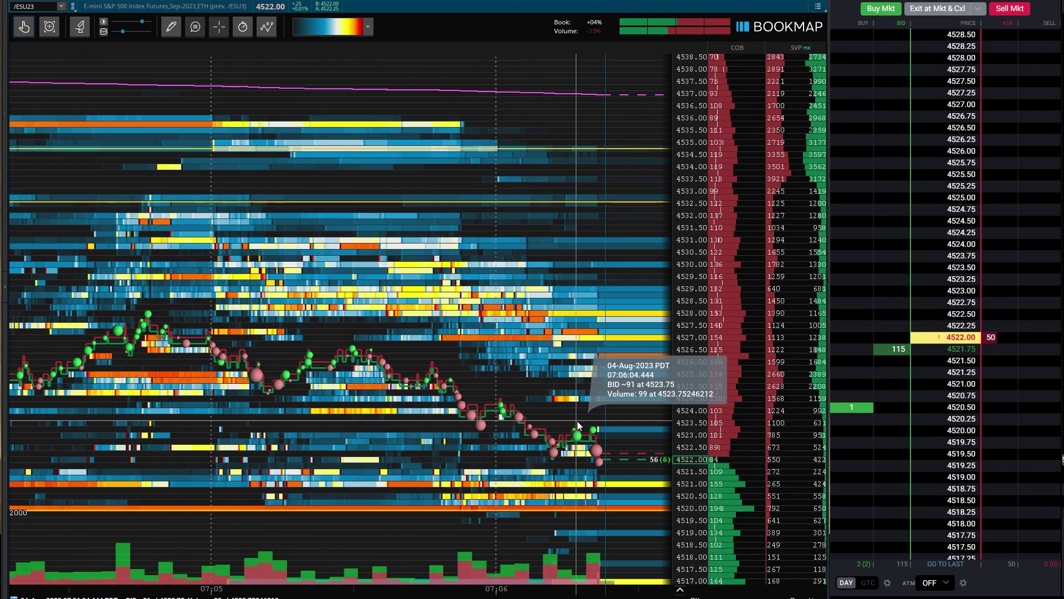
Place a 1-lot buy limit at 4522.00, move it to 4521.75, then cancel it.
{"action": "scroll", "coordinate": [932, 417], "scroll_direction": "down", "scroll_amount": 1}
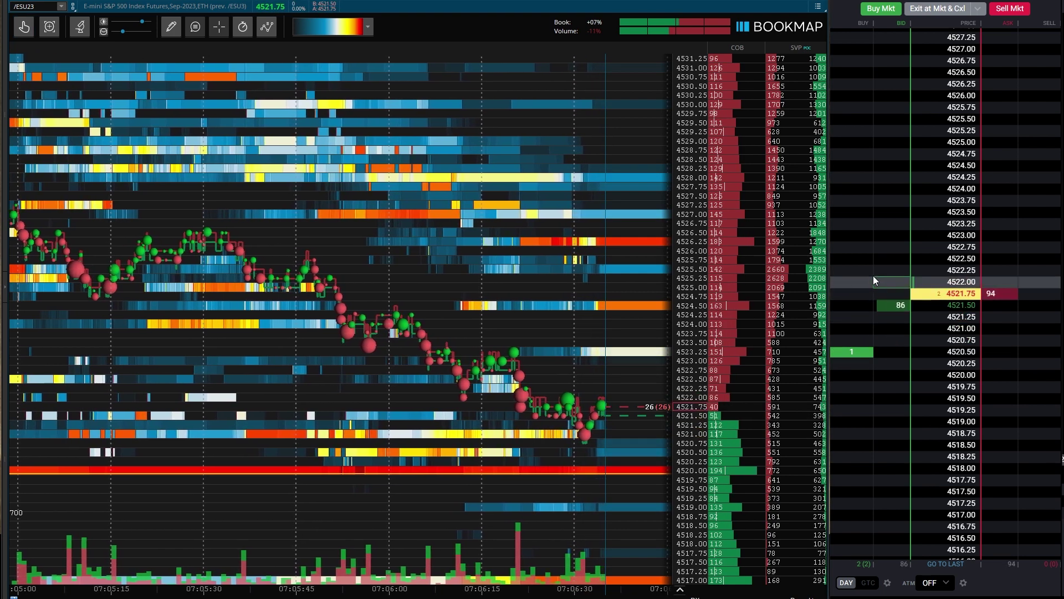
{"action": "left_click", "coordinate": [895, 277]}
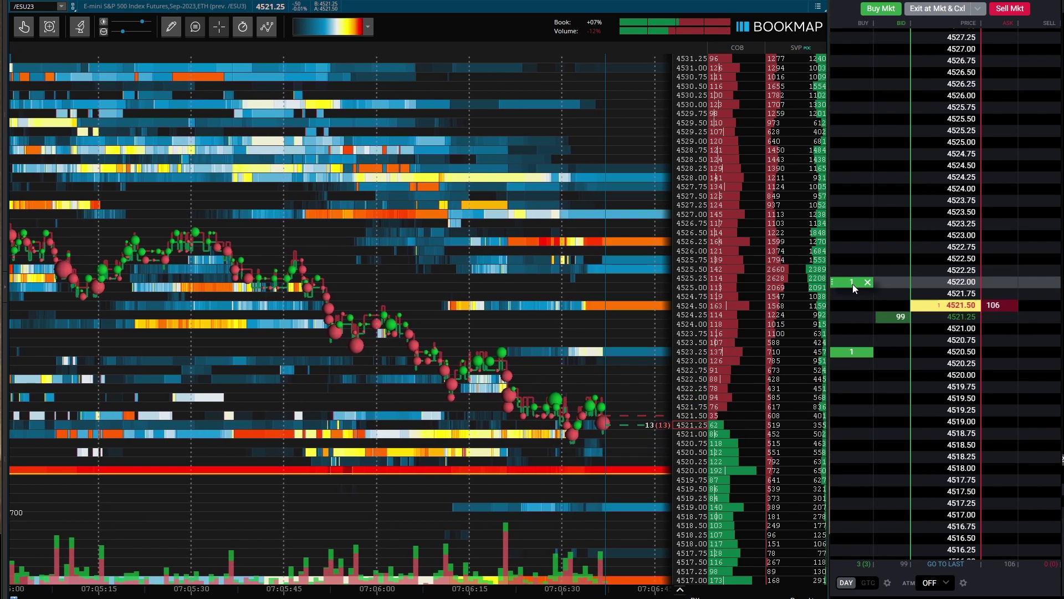
{"action": "left_click_drag", "start_coordinate": [853, 284], "coordinate": [852, 294]}
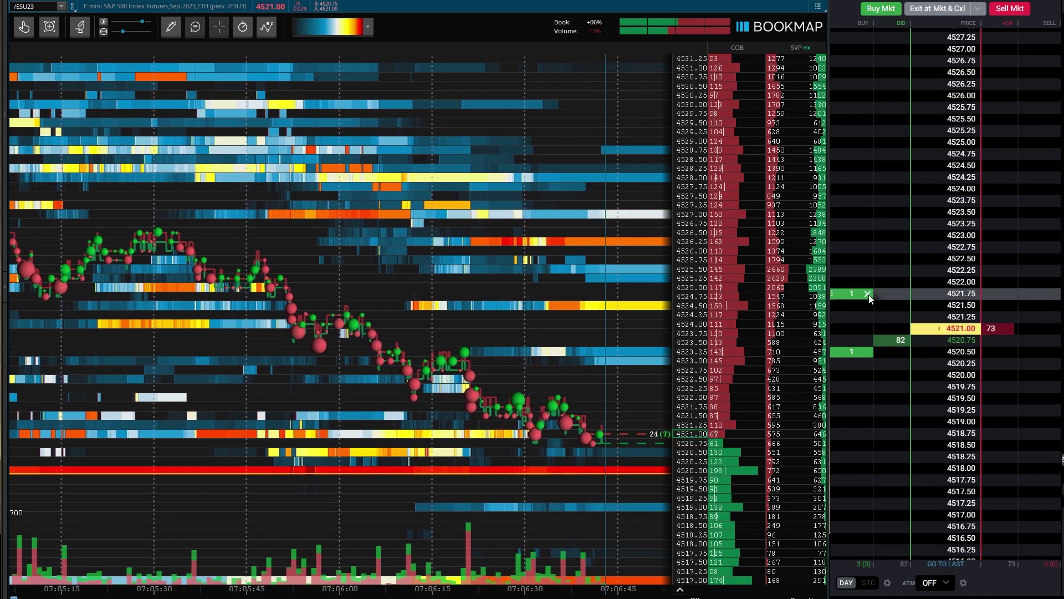
{"action": "left_click", "coordinate": [868, 294]}
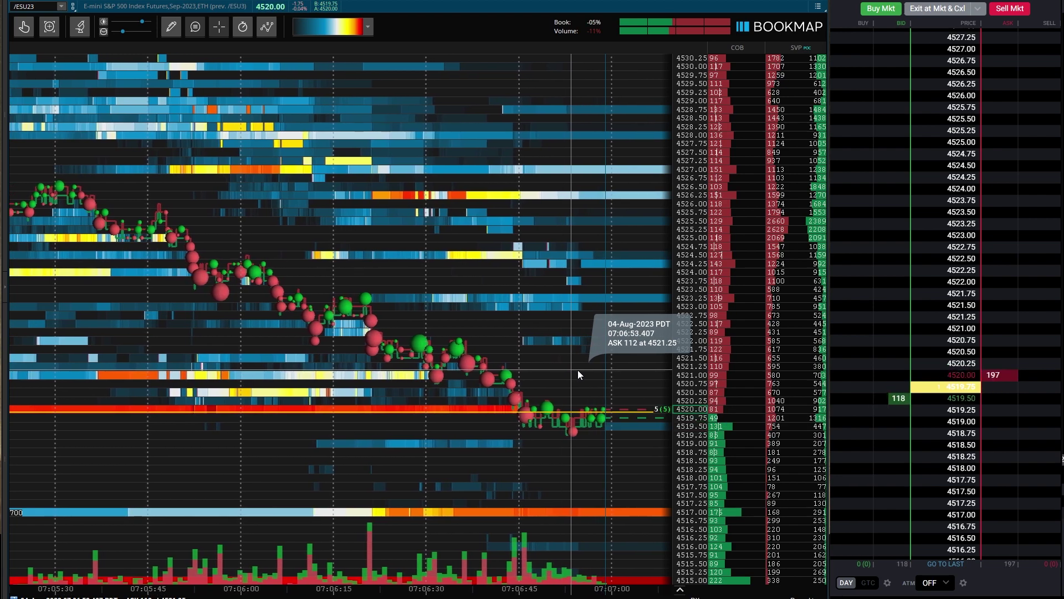
Zoom the heatmap out to about 07:00–07:08 and bring up the drawing tools menu.
{"action": "scroll", "coordinate": [578, 370], "scroll_direction": "down", "scroll_amount": 3}
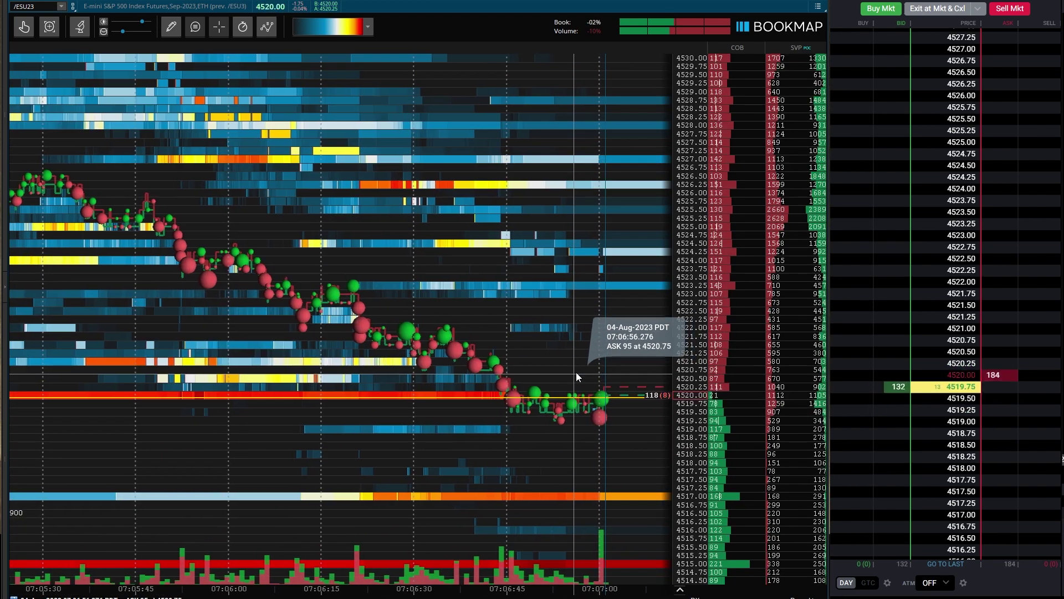
{"action": "scroll", "coordinate": [574, 368], "scroll_direction": "down", "scroll_amount": 5}
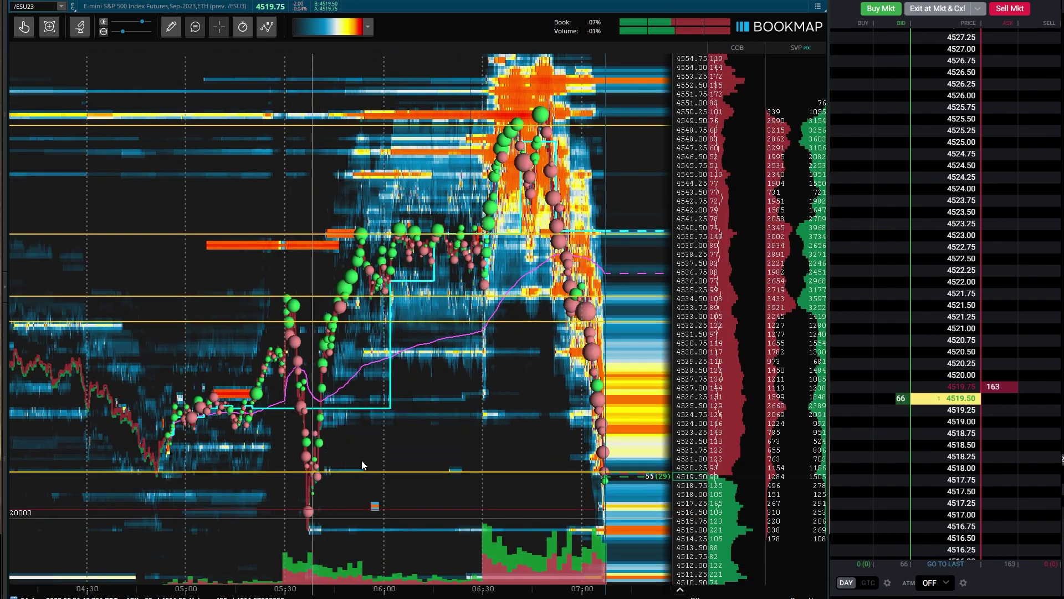
{"action": "scroll", "coordinate": [431, 440], "scroll_direction": "up", "scroll_amount": 8}
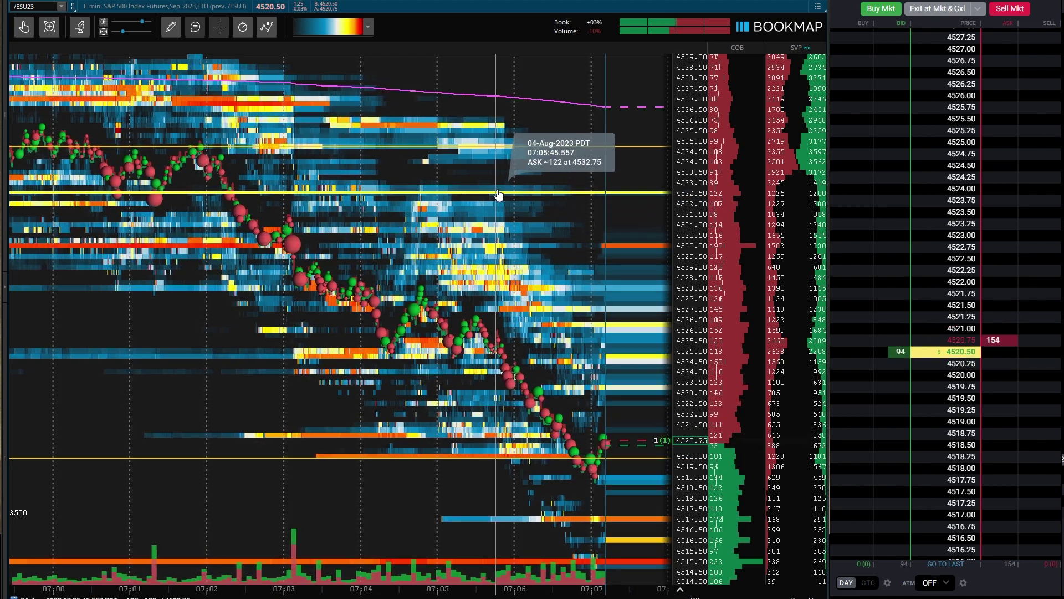
{"action": "scroll", "coordinate": [498, 195], "scroll_direction": "down", "scroll_amount": 4}
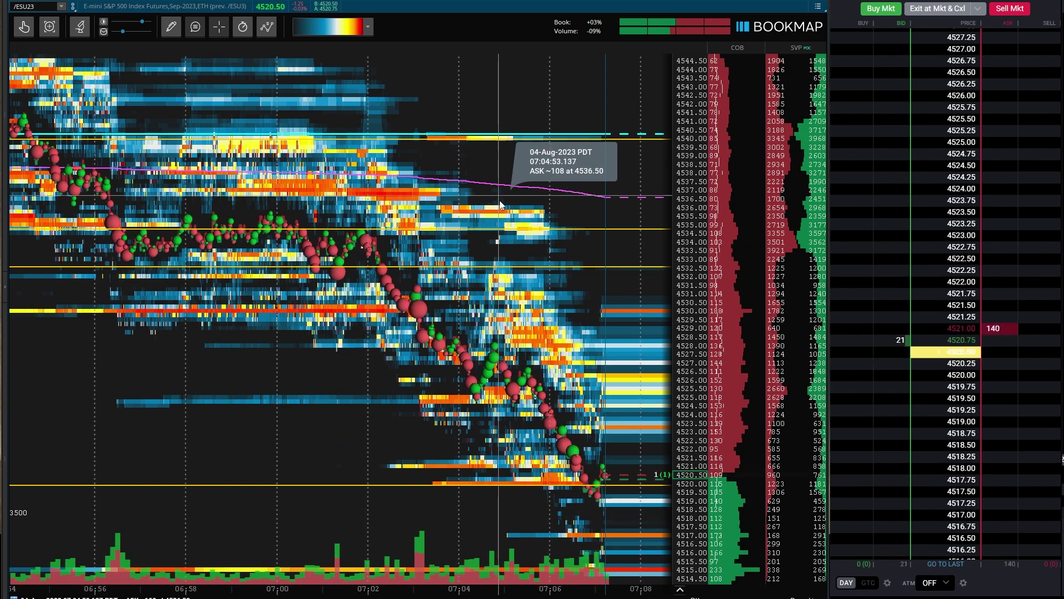
{"action": "scroll", "coordinate": [509, 256], "scroll_direction": "up", "scroll_amount": 4}
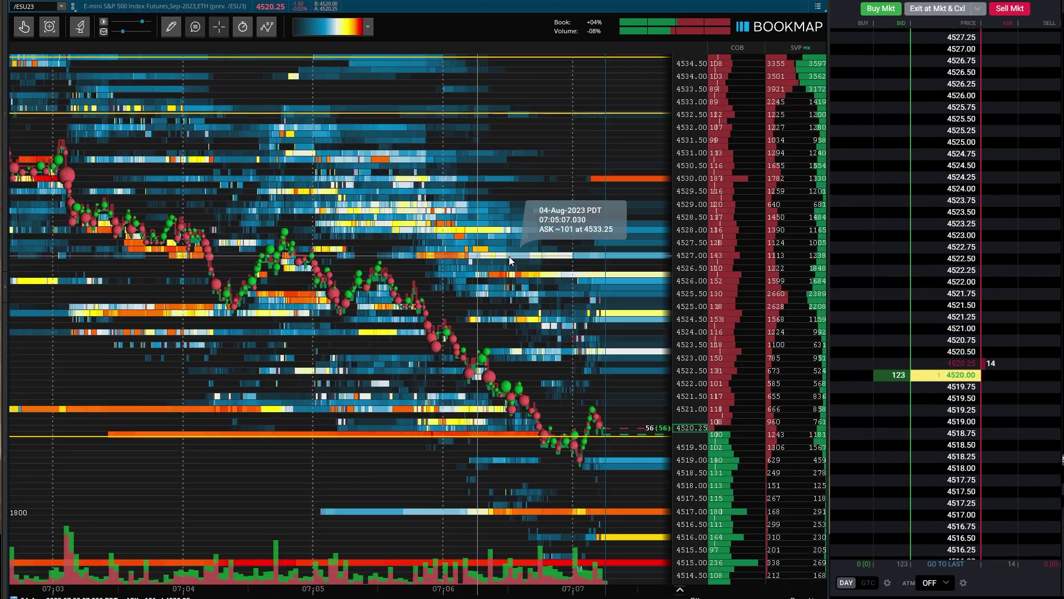
{"action": "scroll", "coordinate": [509, 256], "scroll_direction": "up", "scroll_amount": 3}
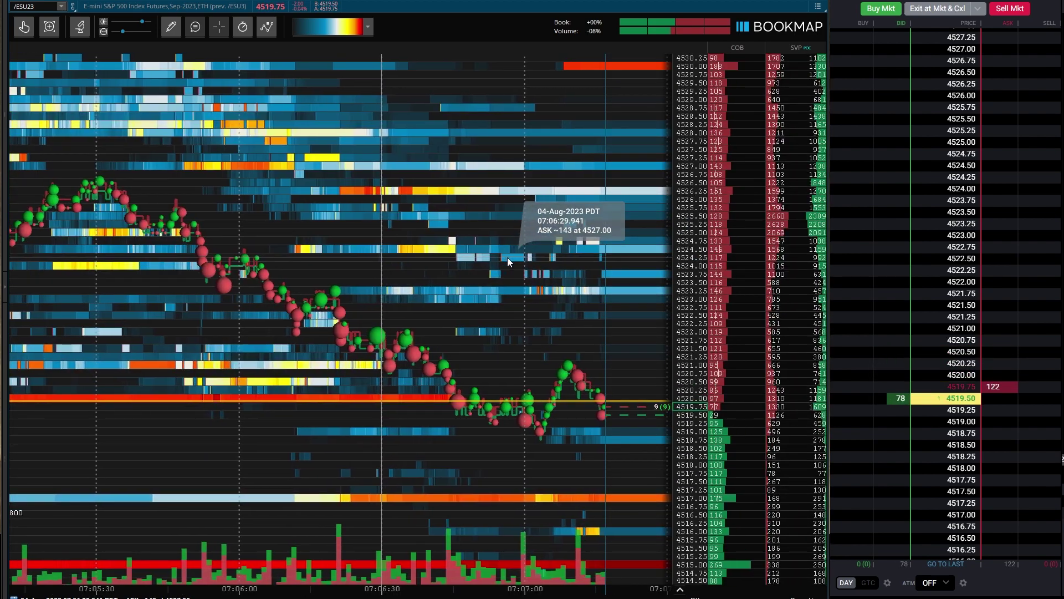
{"action": "scroll", "coordinate": [508, 258], "scroll_direction": "down", "scroll_amount": 2}
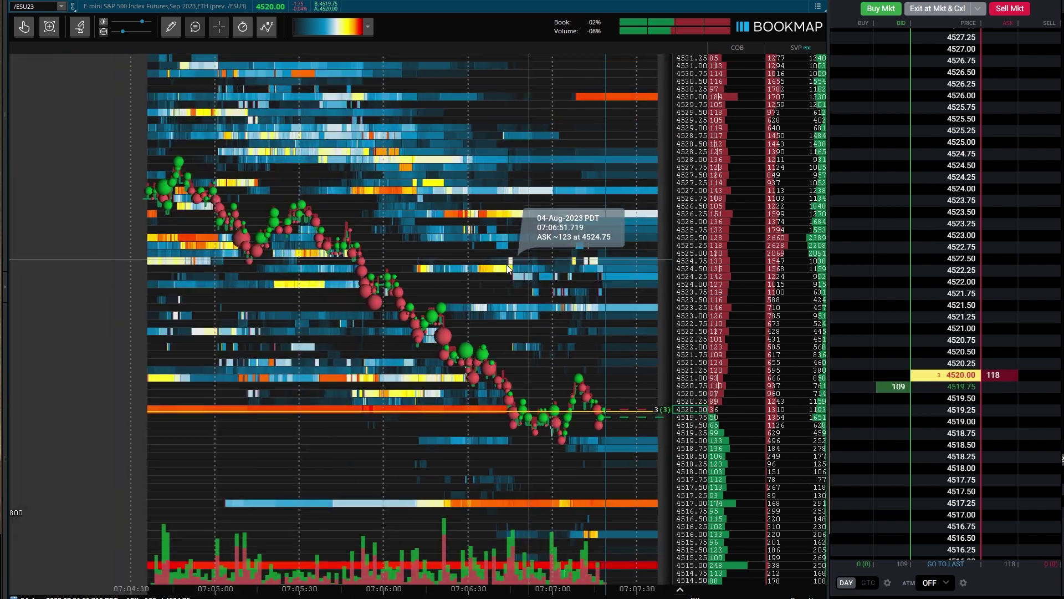
{"action": "scroll", "coordinate": [497, 287], "scroll_direction": "up", "scroll_amount": 4}
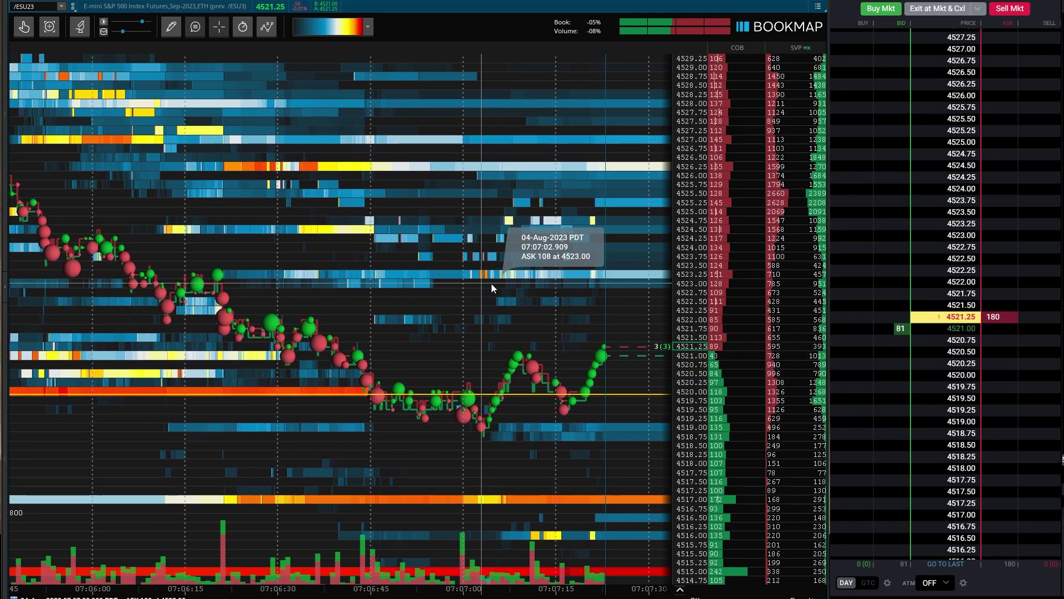
{"action": "scroll", "coordinate": [492, 288], "scroll_direction": "down", "scroll_amount": 2}
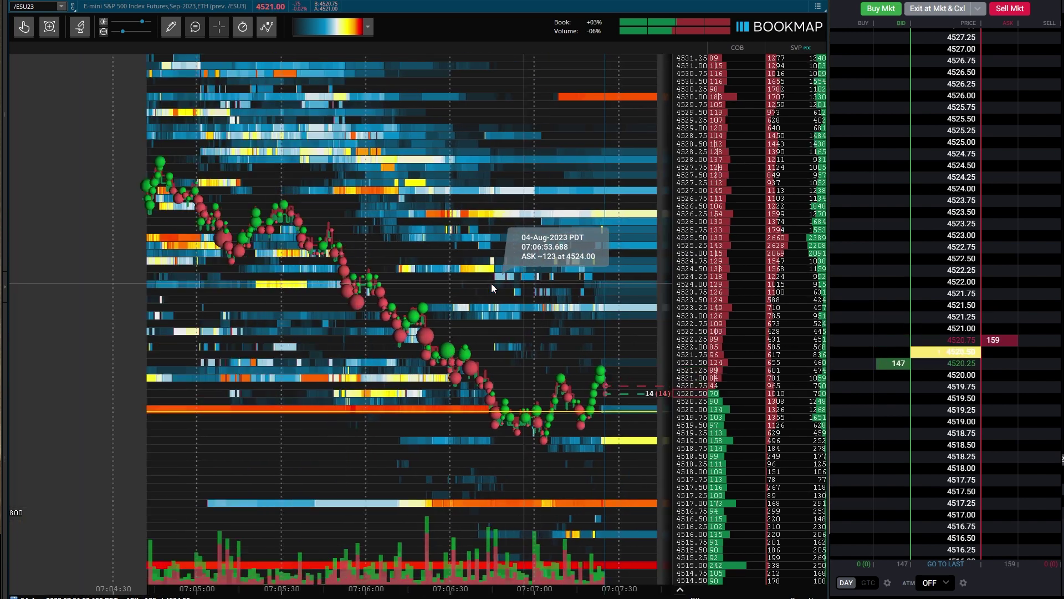
{"action": "scroll", "coordinate": [491, 284], "scroll_direction": "down", "scroll_amount": 4}
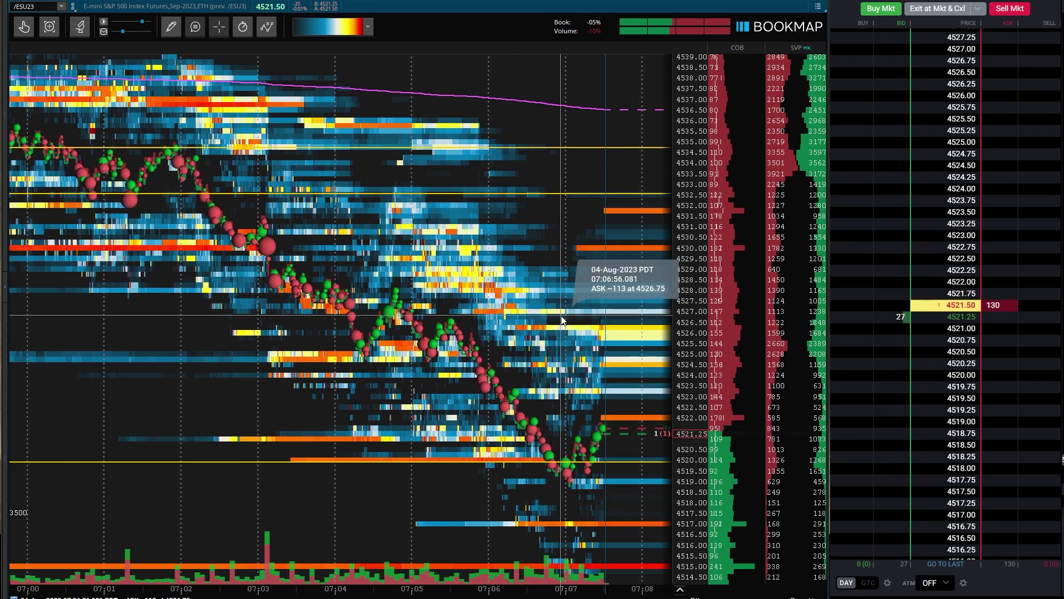
{"action": "left_click", "coordinate": [170, 28]}
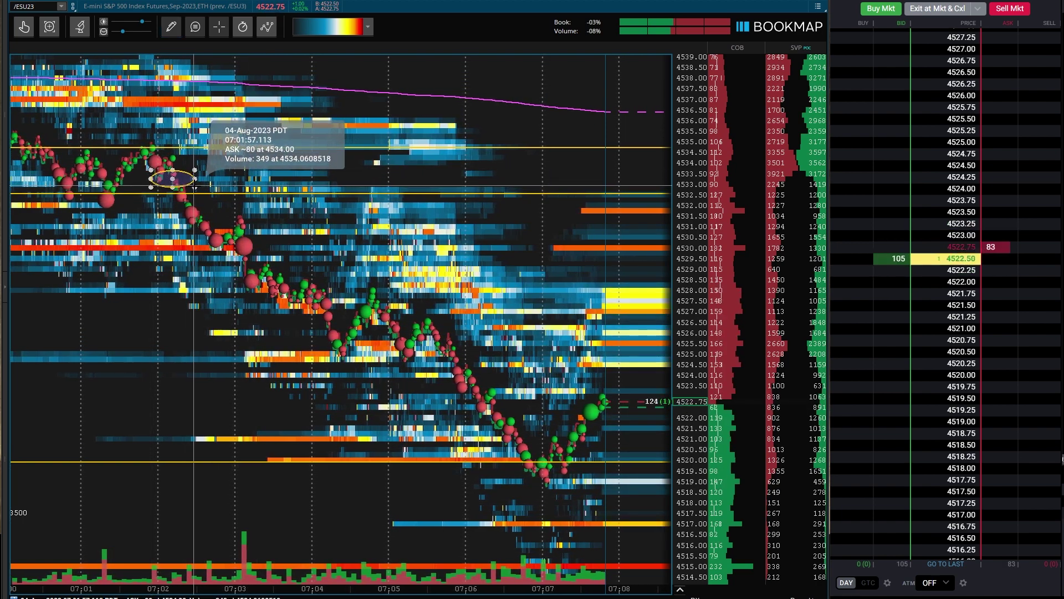
Switch to the Rectangle drawing tool and box the 4520.50 exit near 07:06.
{"action": "left_click", "coordinate": [166, 29]}
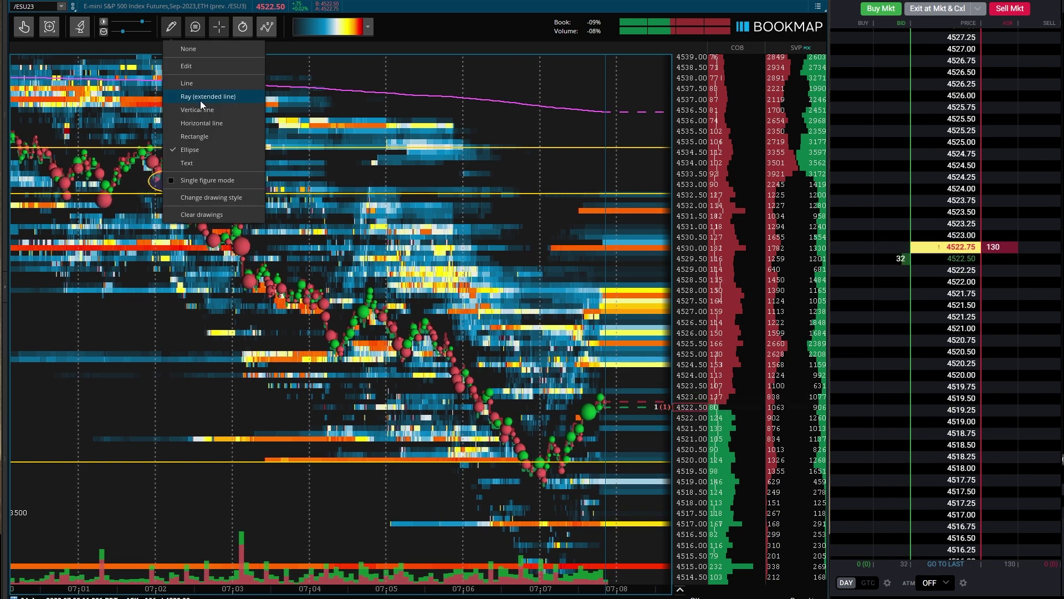
{"action": "left_click", "coordinate": [195, 135]}
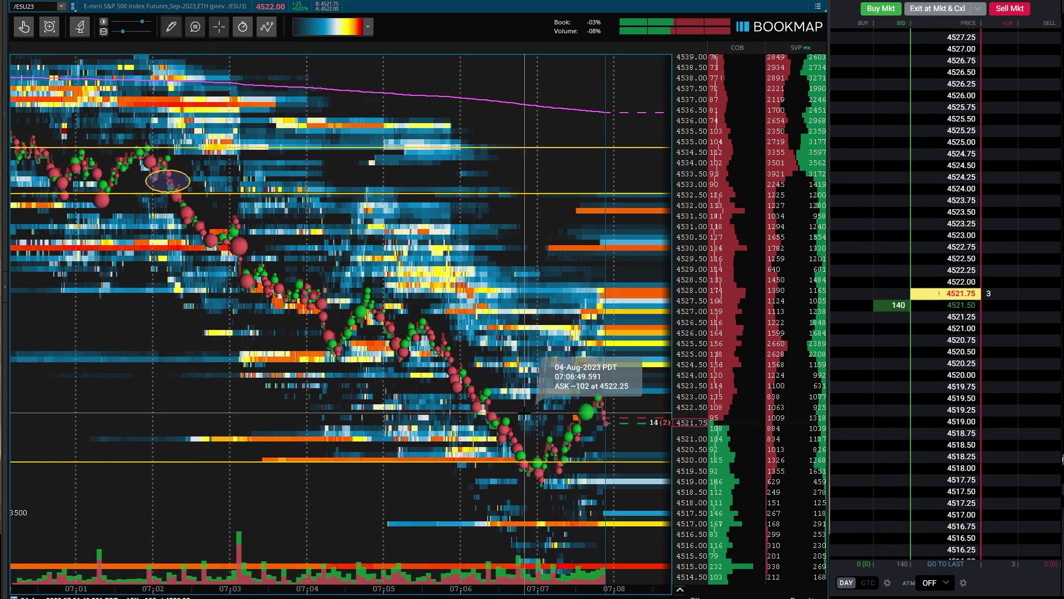
{"action": "scroll", "coordinate": [570, 370], "scroll_direction": "up", "scroll_amount": 5}
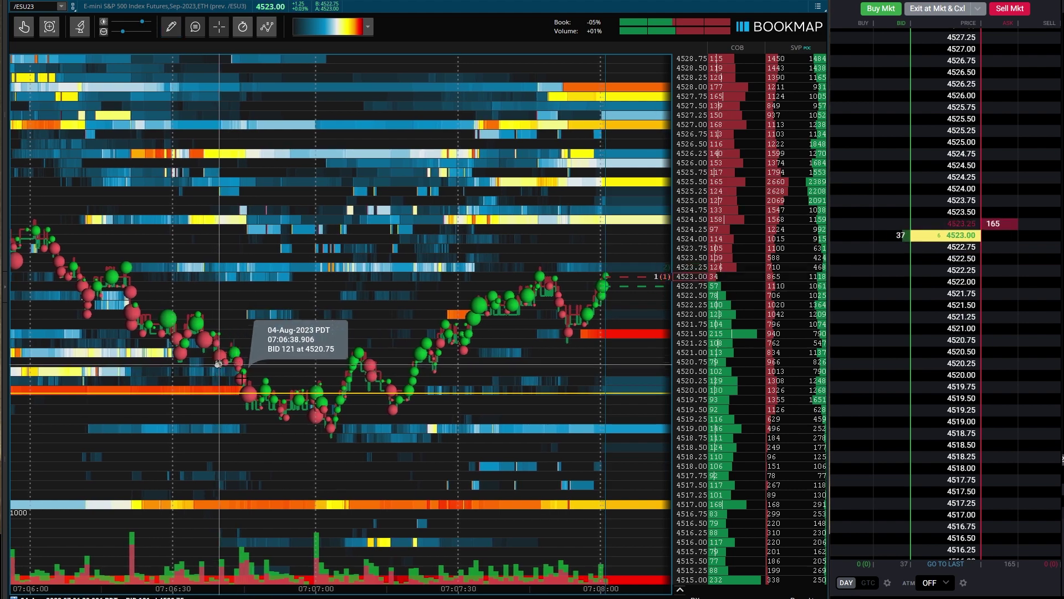
{"action": "scroll", "coordinate": [289, 289], "scroll_direction": "down", "scroll_amount": 5}
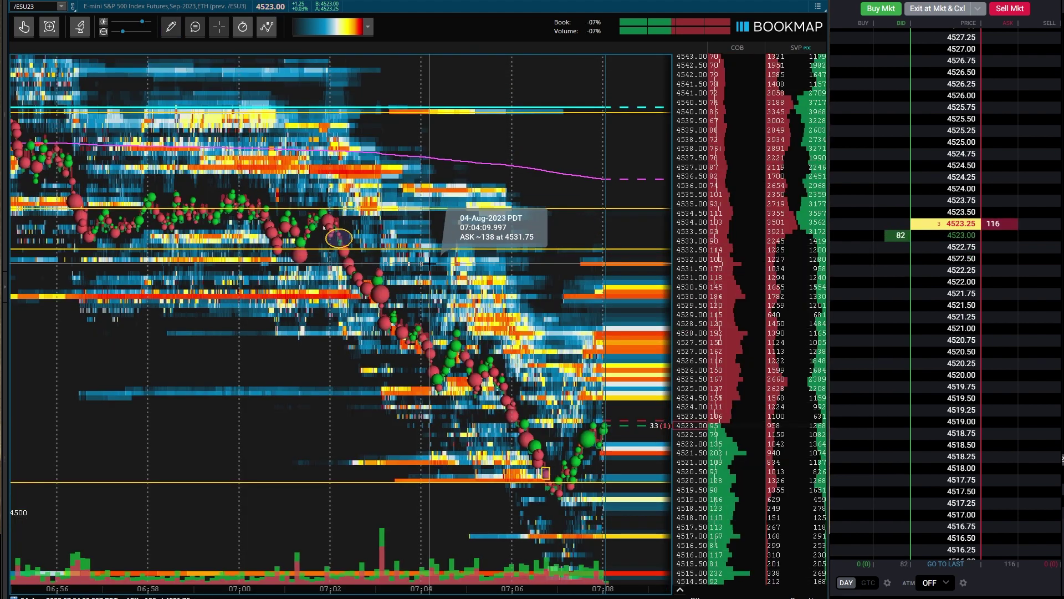
Select the Line drawing tool.
{"action": "left_click", "coordinate": [171, 27]}
{"action": "left_click", "coordinate": [199, 84]}
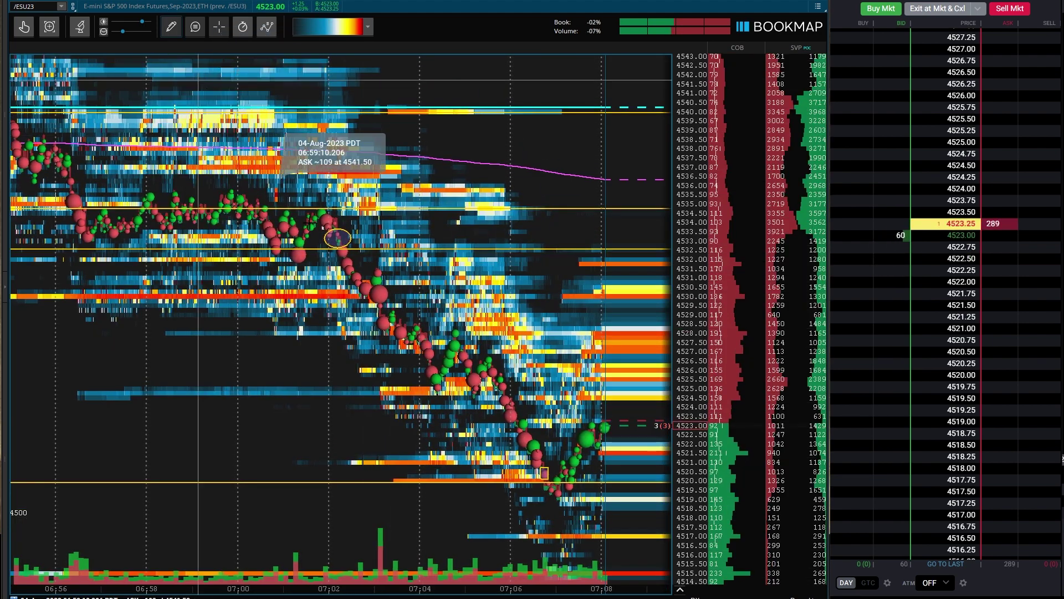
{"action": "scroll", "coordinate": [144, 183], "scroll_direction": "up", "scroll_amount": 5}
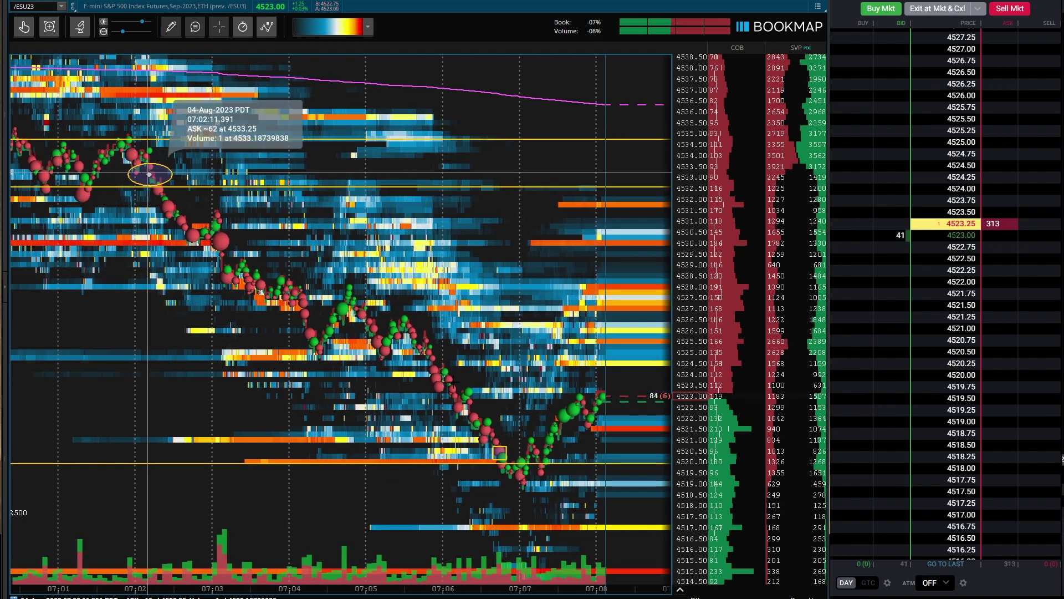
Draw a line from the entry ellipse to the exit box and style it green and dotted.
{"action": "left_click_drag", "start_coordinate": [148, 174], "coordinate": [499, 454]}
{"action": "left_click", "coordinate": [171, 28]}
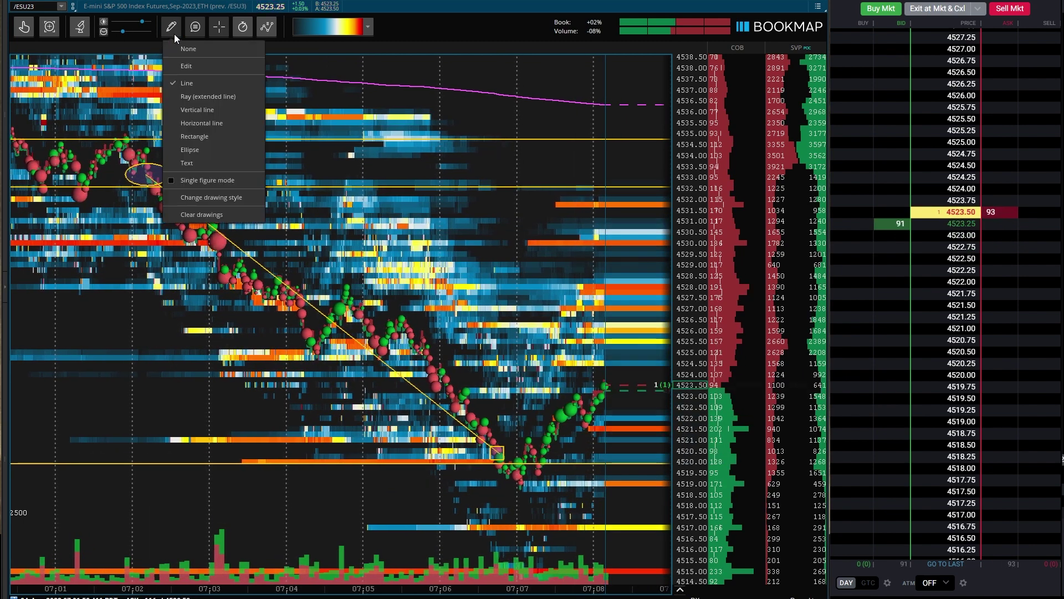
{"action": "left_click", "coordinate": [191, 67]}
{"action": "right_click", "coordinate": [263, 272]}
{"action": "left_click", "coordinate": [273, 276]}
{"action": "left_click", "coordinate": [434, 254]}
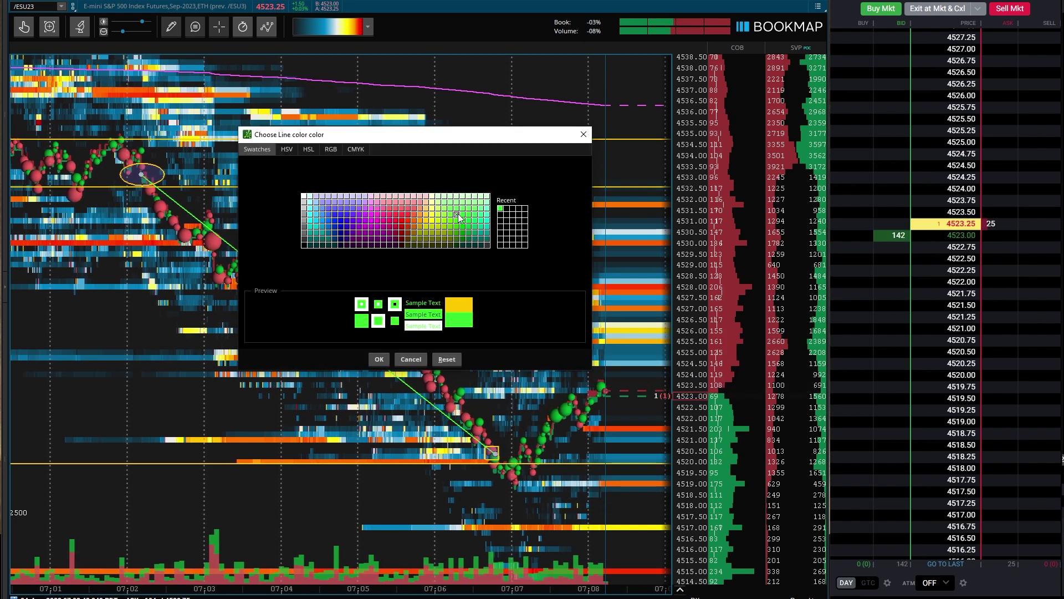
{"action": "left_click", "coordinate": [379, 359]}
{"action": "left_click", "coordinate": [421, 291]}
{"action": "left_click", "coordinate": [421, 338]}
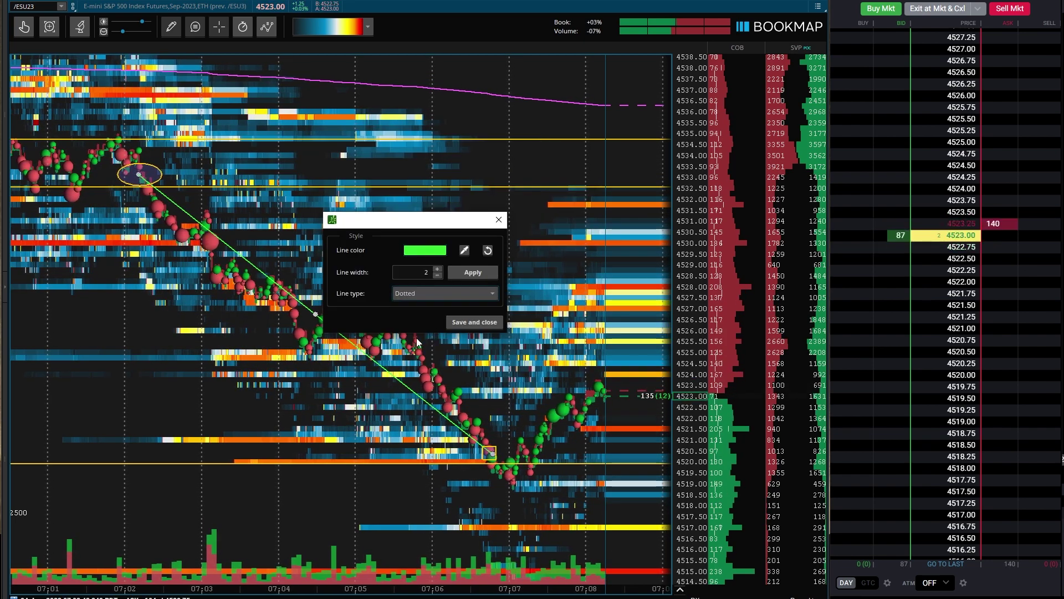
{"action": "left_click", "coordinate": [471, 318]}
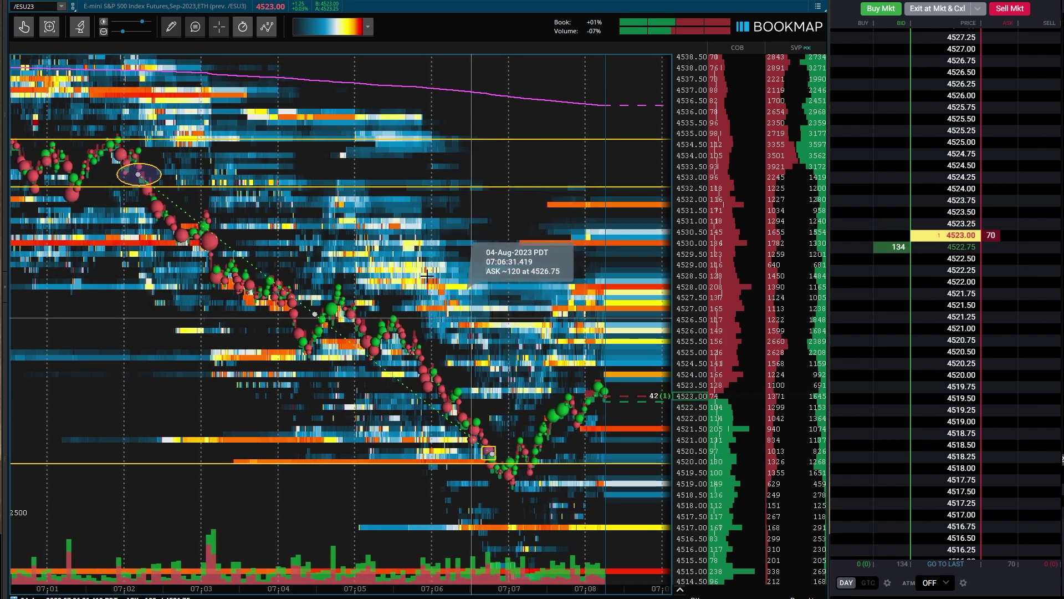
Change the exit box colour to green.
{"action": "right_click", "coordinate": [495, 452]}
{"action": "left_click", "coordinate": [506, 457]}
{"action": "left_click", "coordinate": [425, 240]}
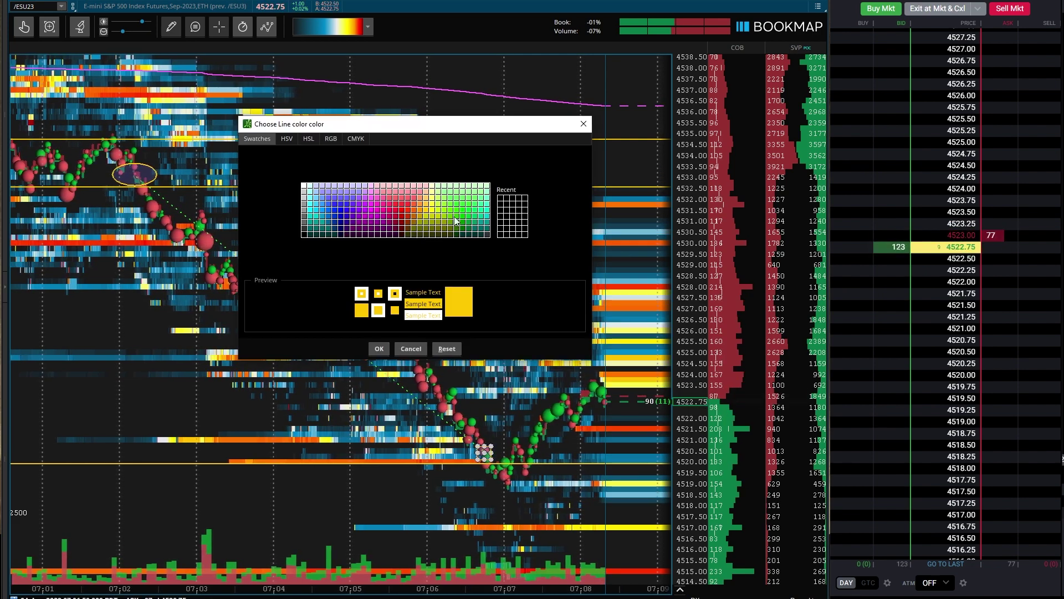
{"action": "left_click", "coordinate": [384, 354]}
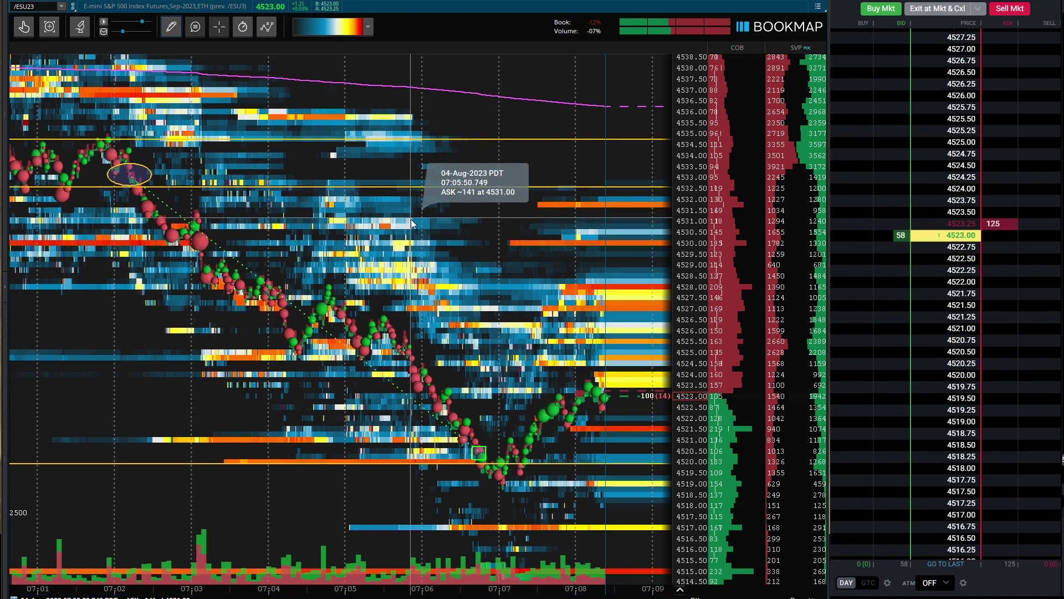
{"action": "scroll", "coordinate": [411, 219], "scroll_direction": "up", "scroll_amount": 3}
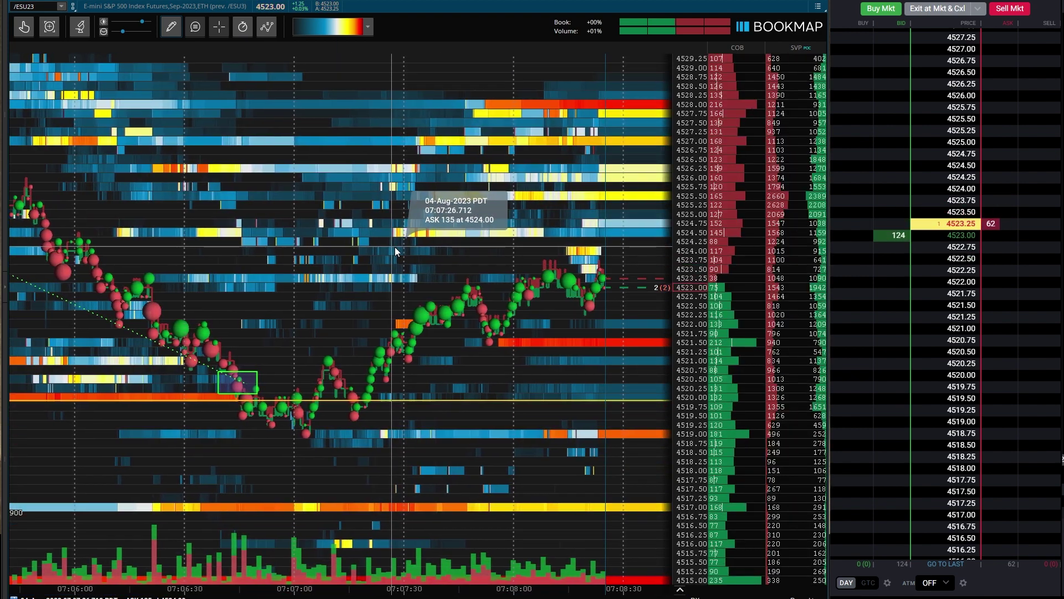
{"action": "scroll", "coordinate": [392, 247], "scroll_direction": "down", "scroll_amount": 3}
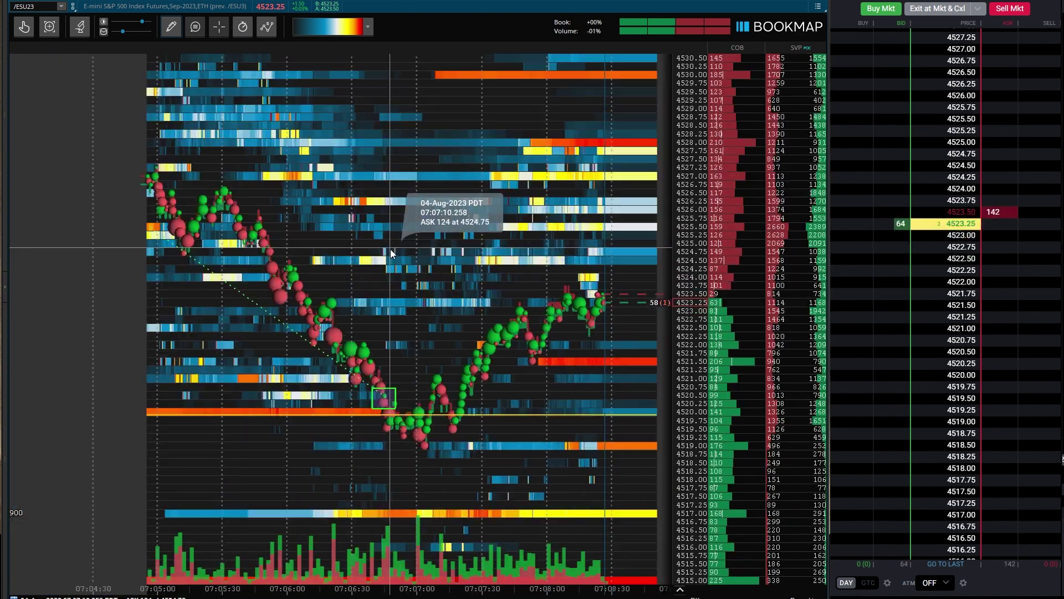